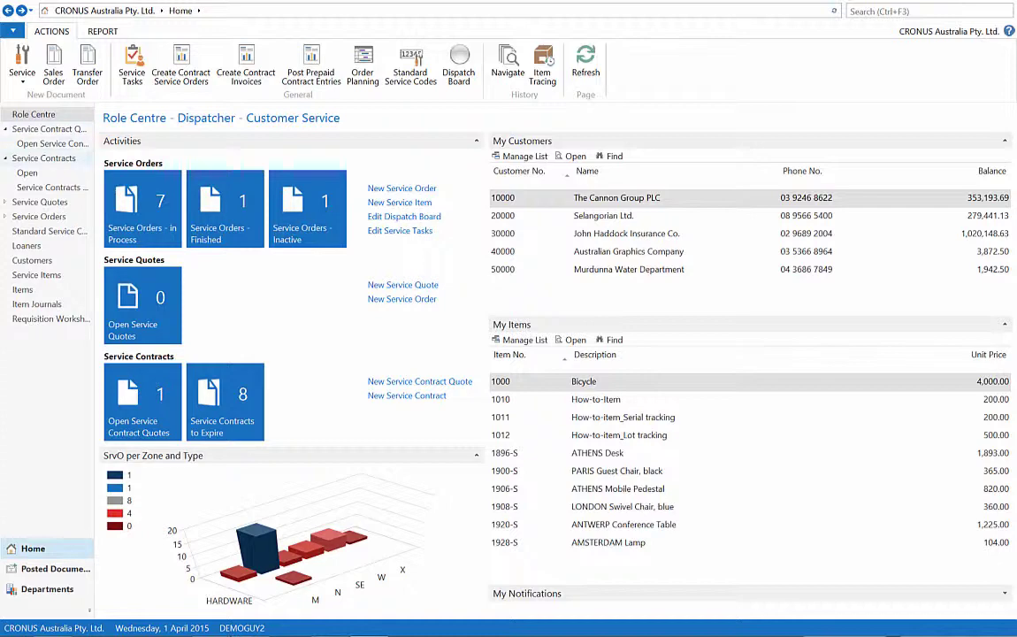
Step: Search for "service contracts" and open the Service Contracts list found under Departments
{"action": "left_click", "coordinate": [37, 157]}
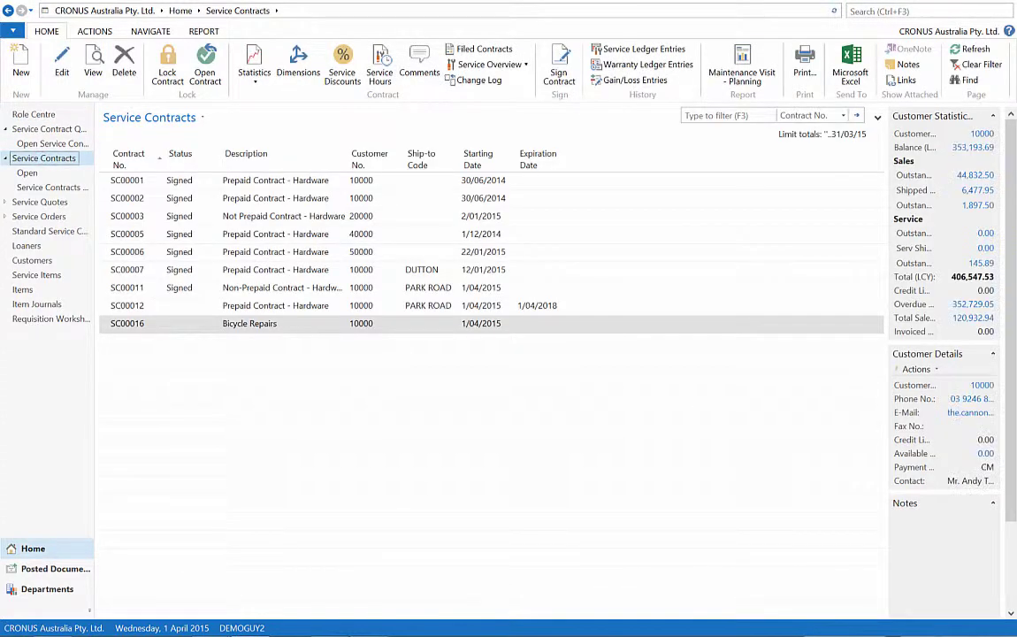
{"action": "left_click", "coordinate": [7, 10]}
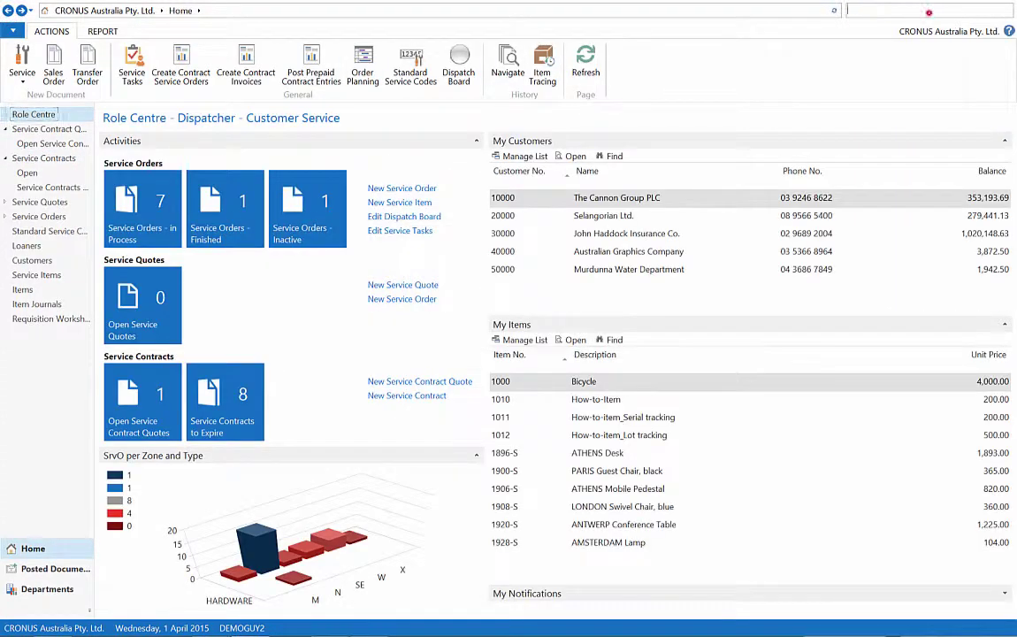
{"action": "type", "text": "service contracts"}
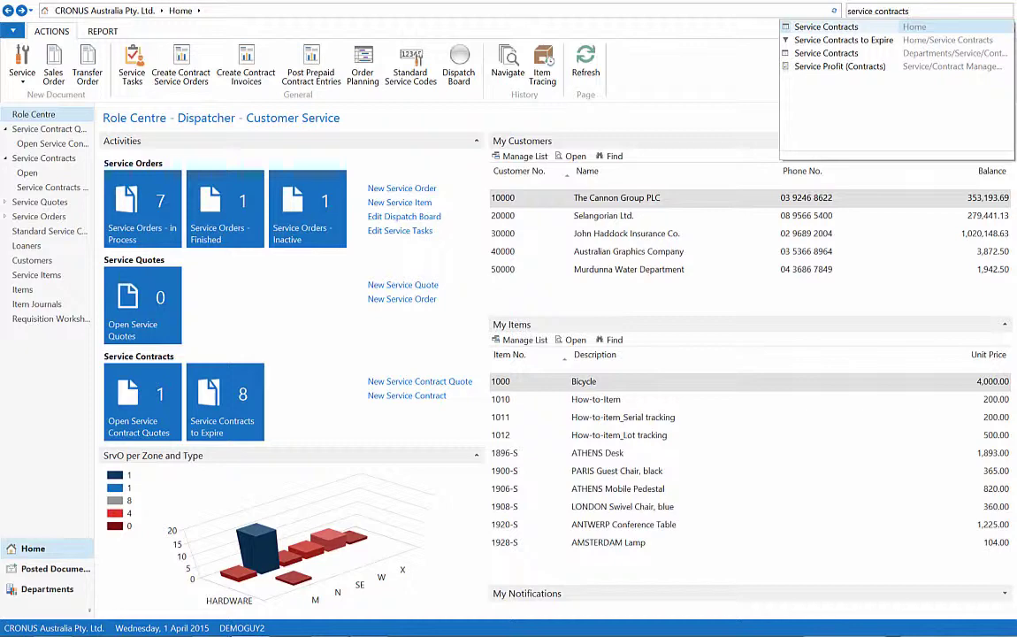
{"action": "left_click", "coordinate": [828, 53]}
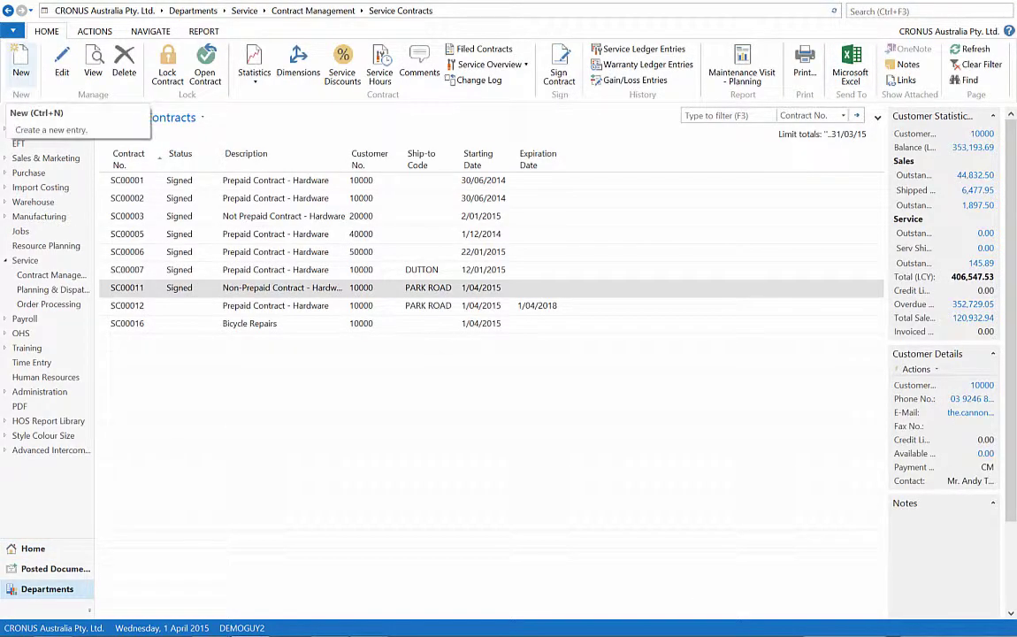
Step: Create a new service contract from the contract template TEMPL0001, Prepaid Contract - Hardware
{"action": "left_click", "coordinate": [13, 68]}
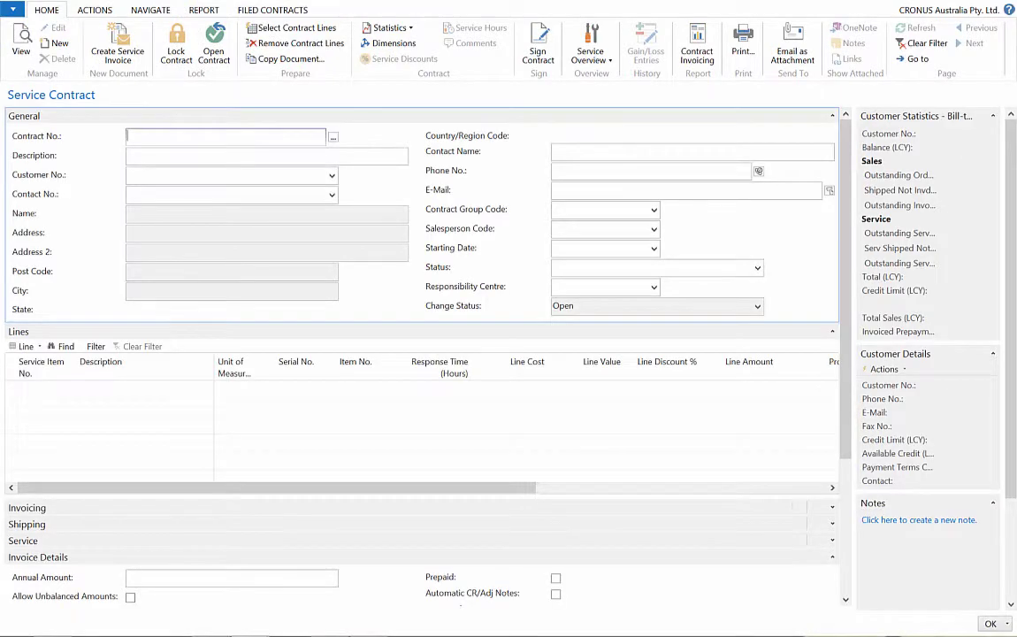
{"action": "left_click", "coordinate": [273, 155]}
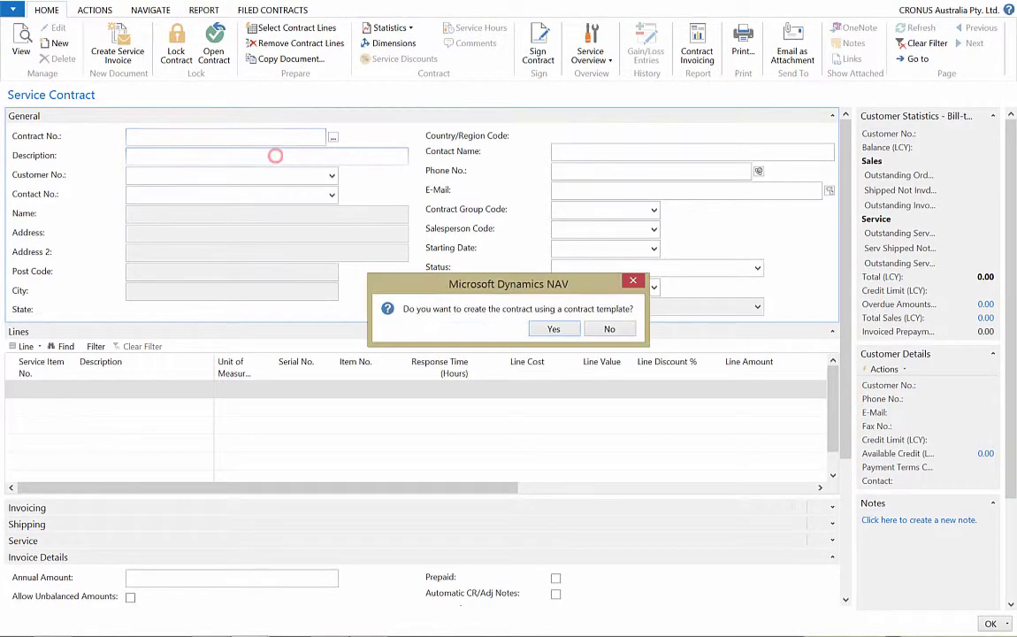
{"action": "left_click", "coordinate": [546, 326]}
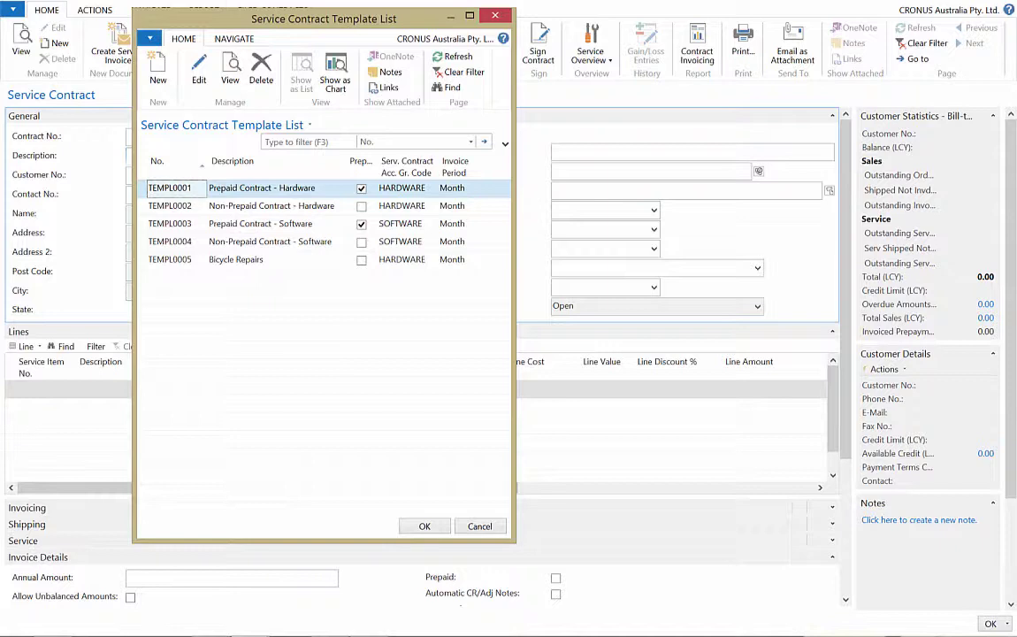
{"action": "left_click", "coordinate": [414, 526]}
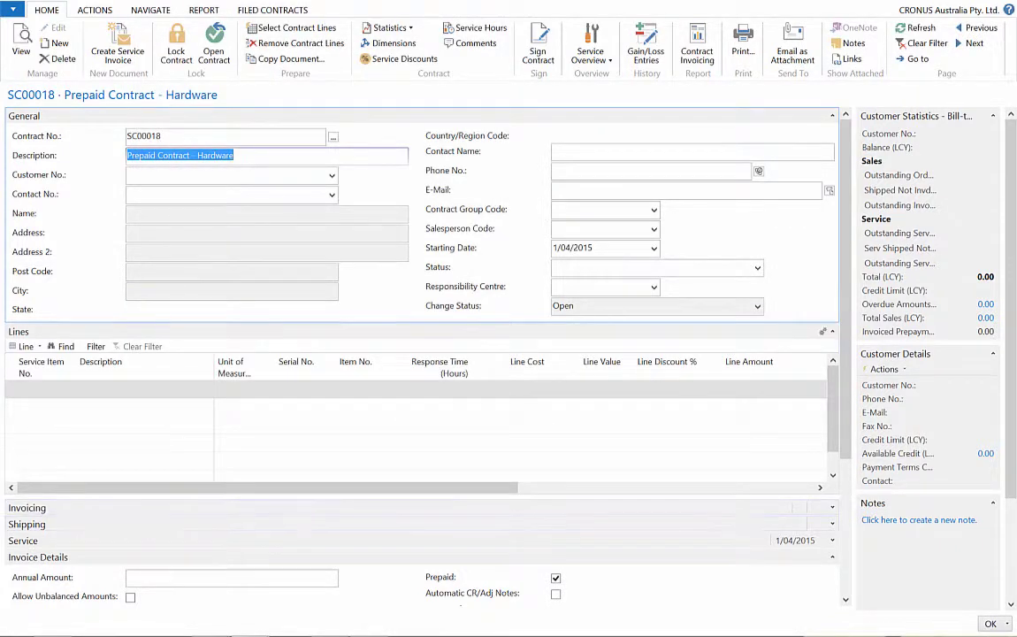
Step: Assign the contract to The Cannon Group PLC by entering its customer number
{"action": "left_click", "coordinate": [196, 174]}
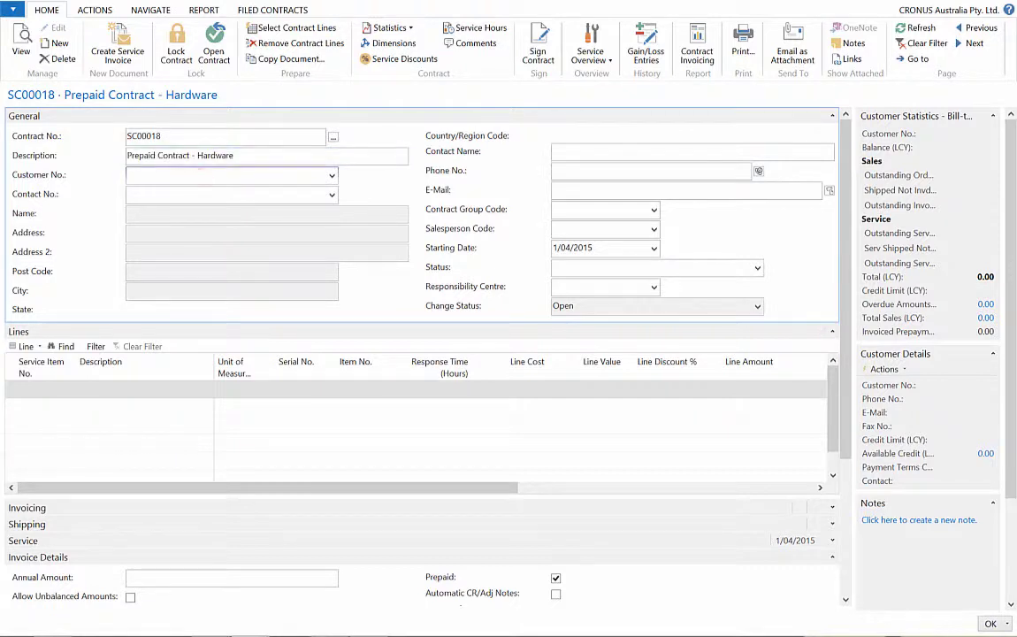
{"action": "left_click", "coordinate": [331, 174]}
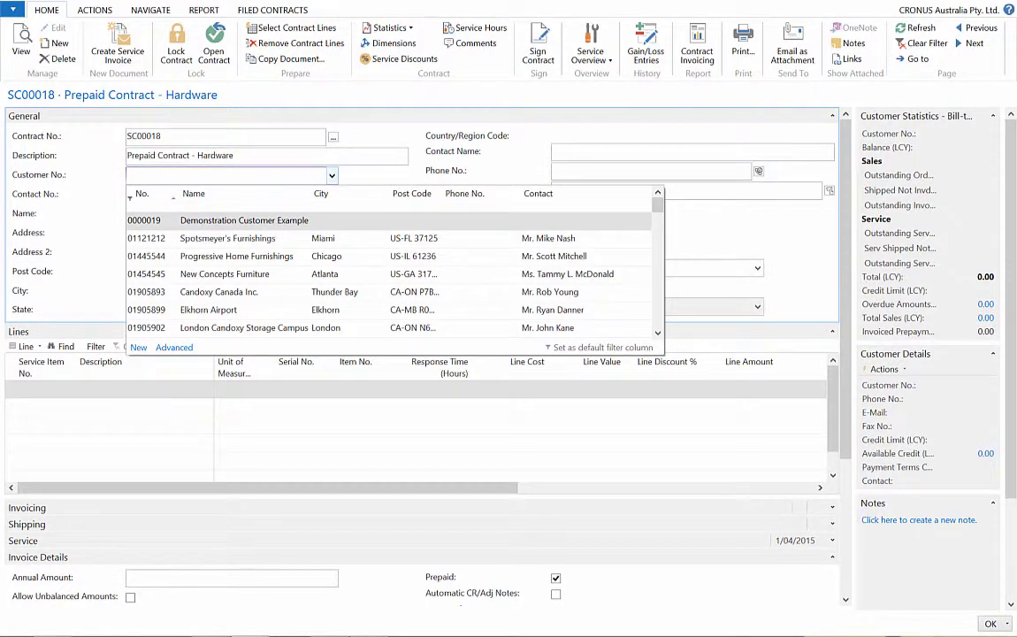
{"action": "type", "text": "1000"}
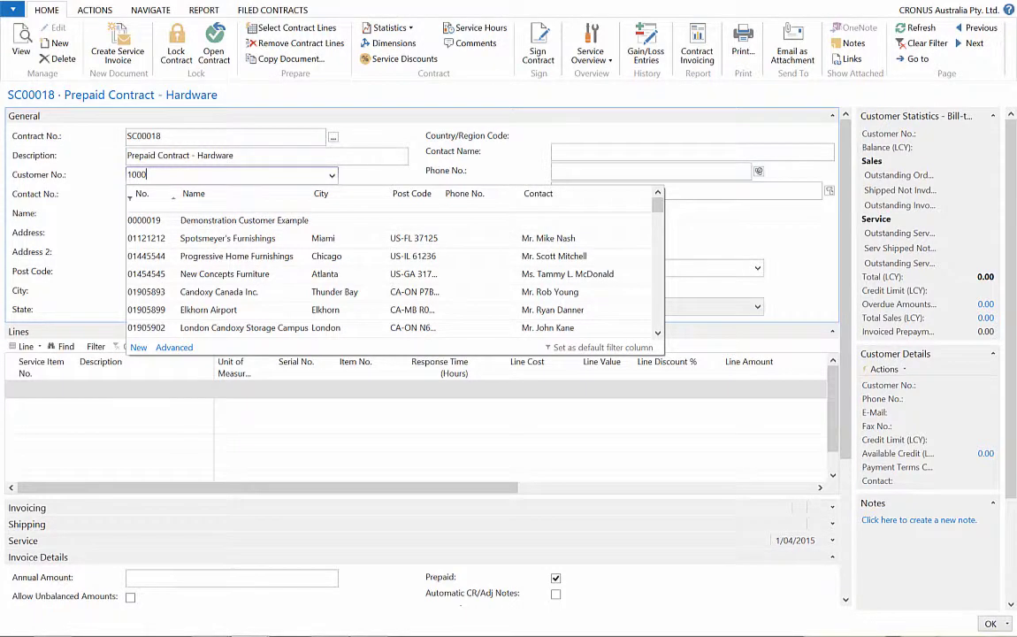
{"action": "type", "text": "0"}
{"action": "key", "text": "Tab"}
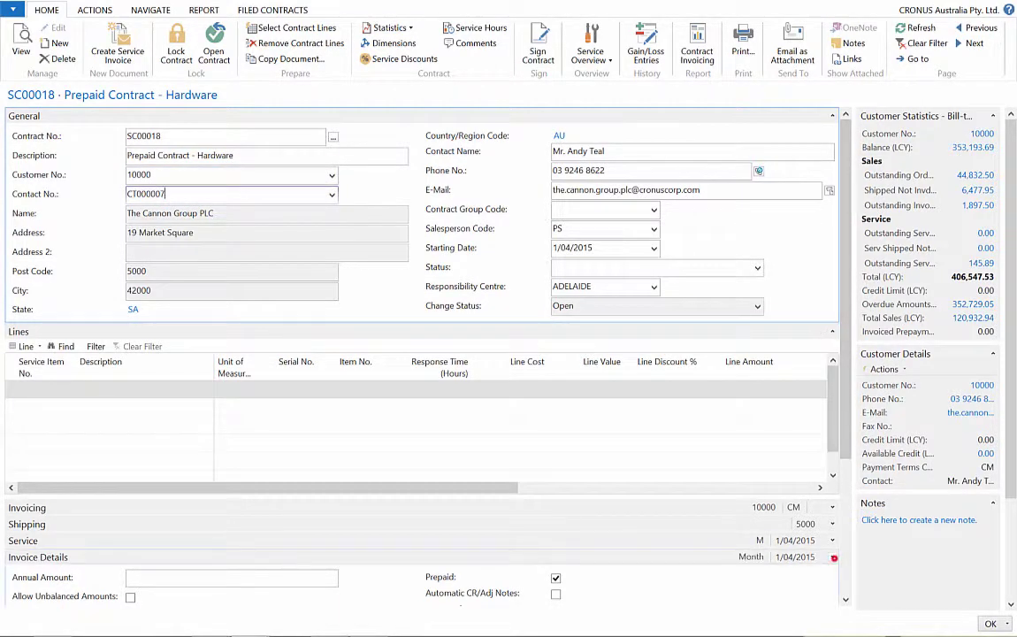
Step: Collapse the Invoice Details section and examine the contract's bill-to, account group and payment terms fields under Invoicing
{"action": "left_click", "coordinate": [834, 557]}
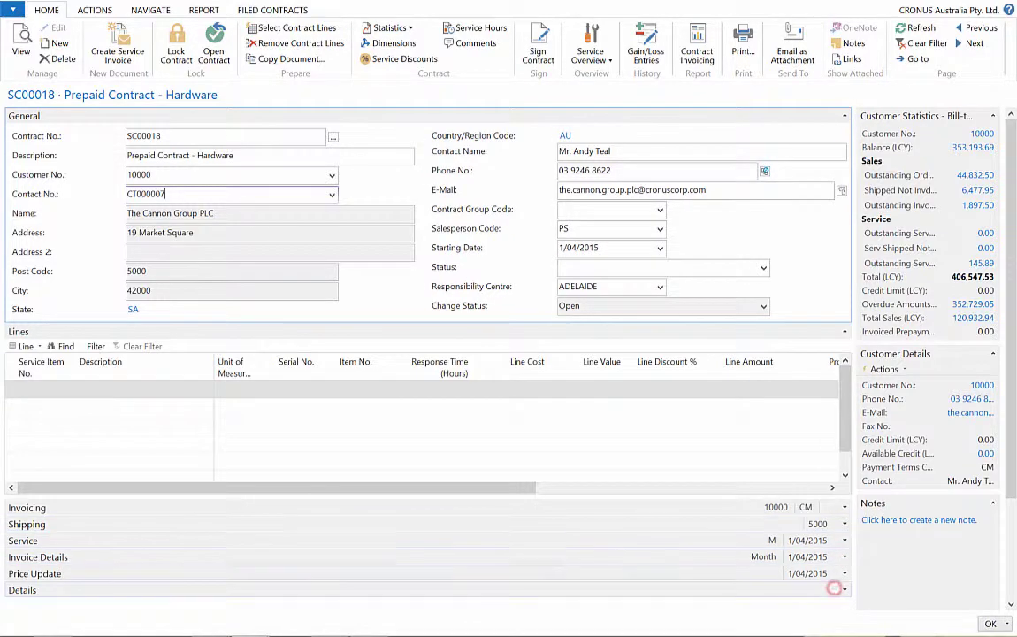
{"action": "left_click", "coordinate": [843, 507]}
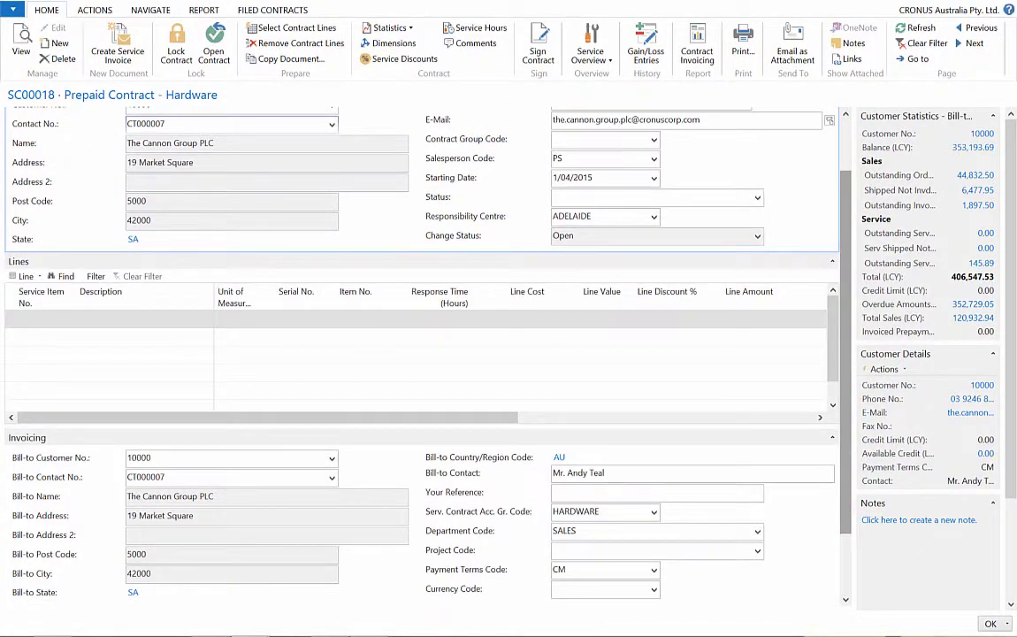
{"action": "scroll", "coordinate": [424, 354], "scroll_direction": "down", "scroll_amount": 2}
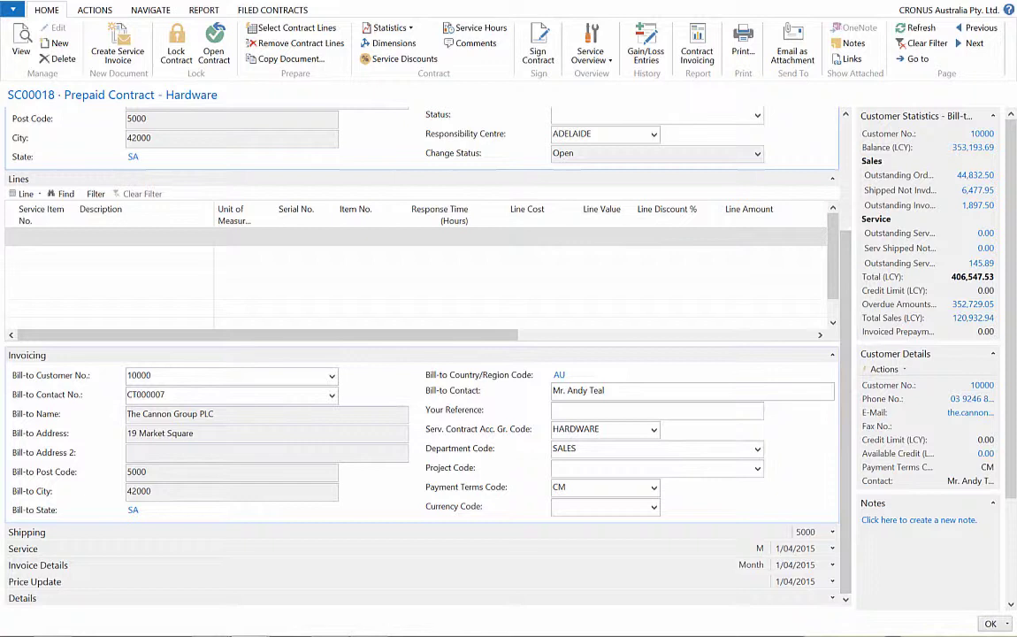
{"action": "left_click", "coordinate": [354, 380]}
{"action": "left_click", "coordinate": [623, 445]}
{"action": "left_click", "coordinate": [831, 354]}
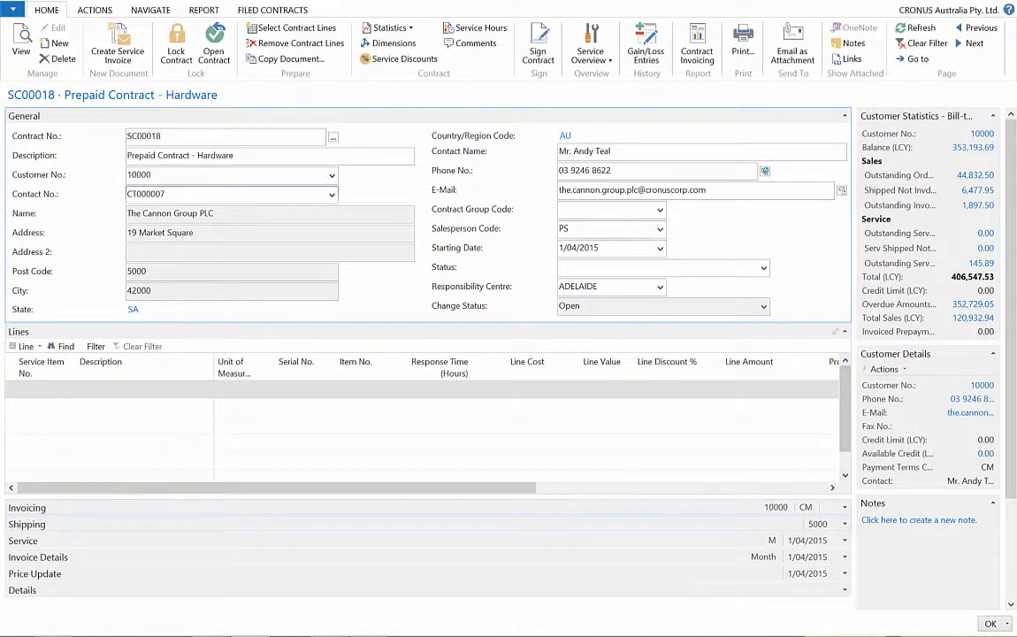
Step: Set the contract's Ship-to Code to PARK ROAD in the Shipping section and collapse that section
{"action": "left_click", "coordinate": [844, 522]}
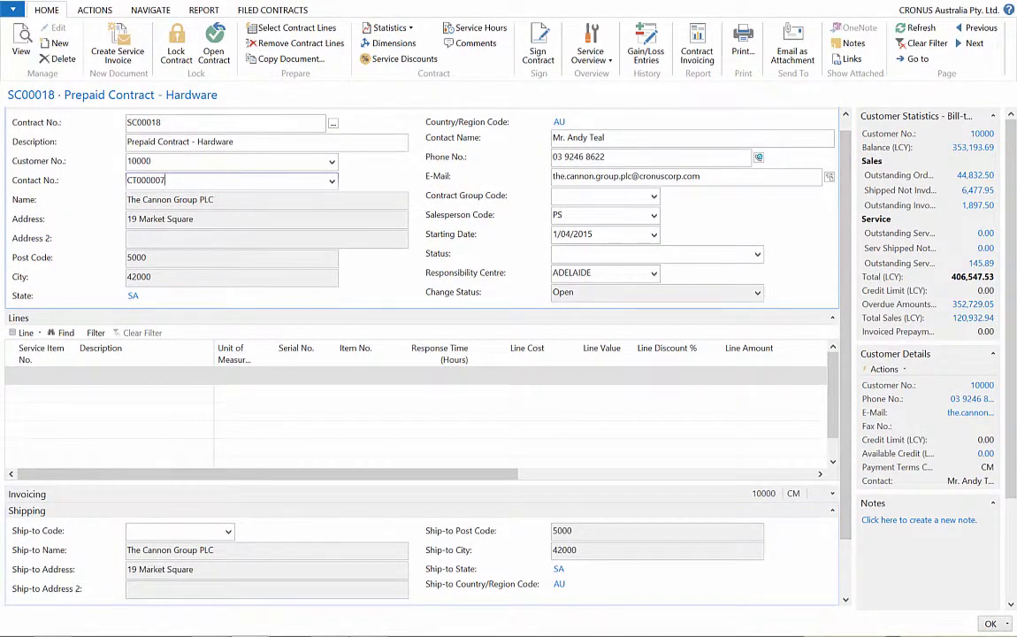
{"action": "left_click", "coordinate": [228, 530]}
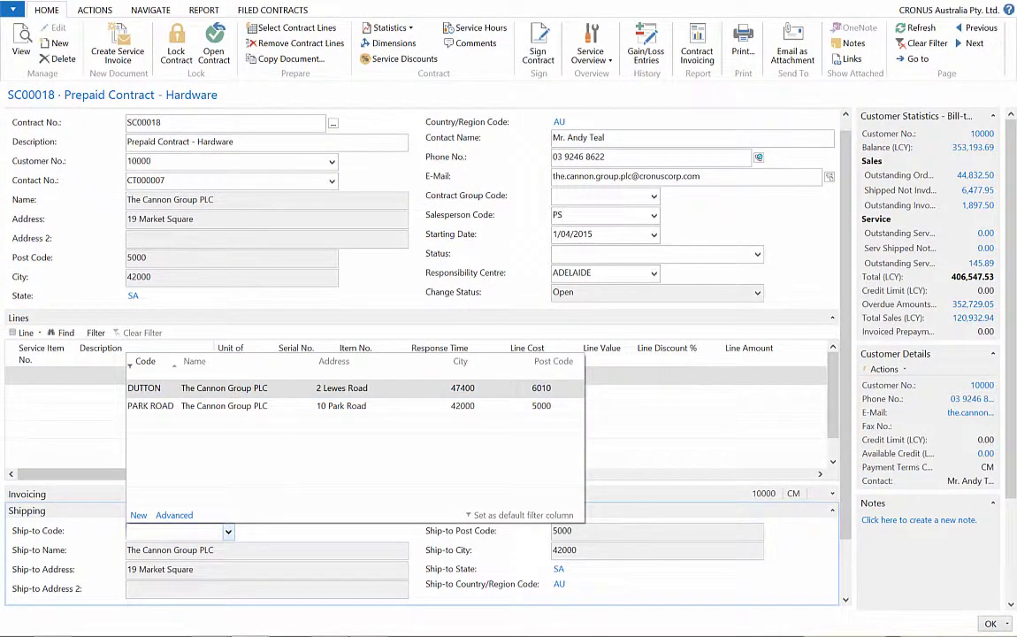
{"action": "left_click", "coordinate": [177, 405]}
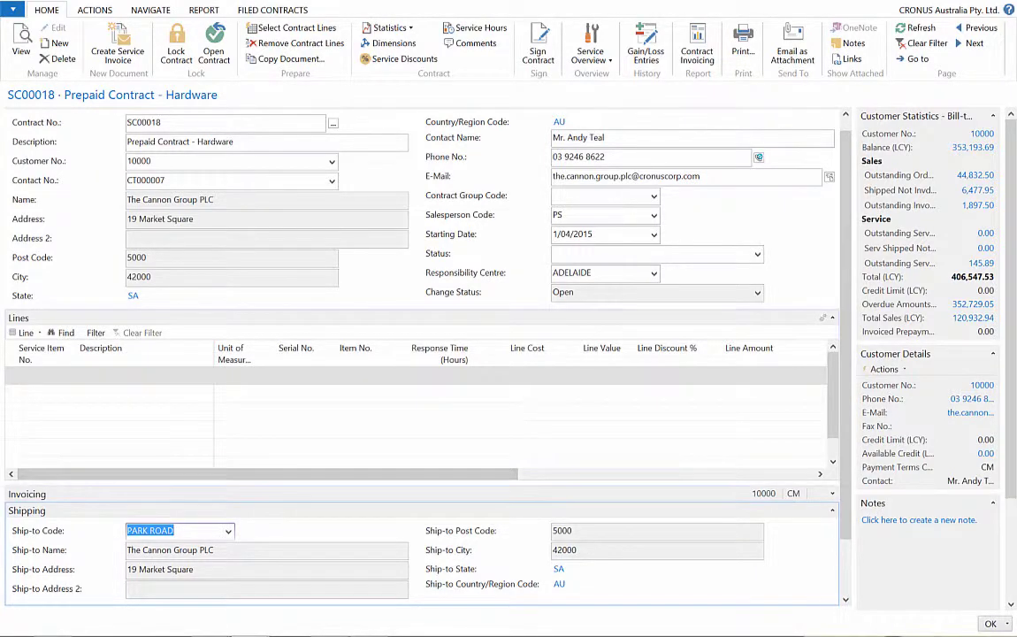
{"action": "left_click", "coordinate": [828, 443]}
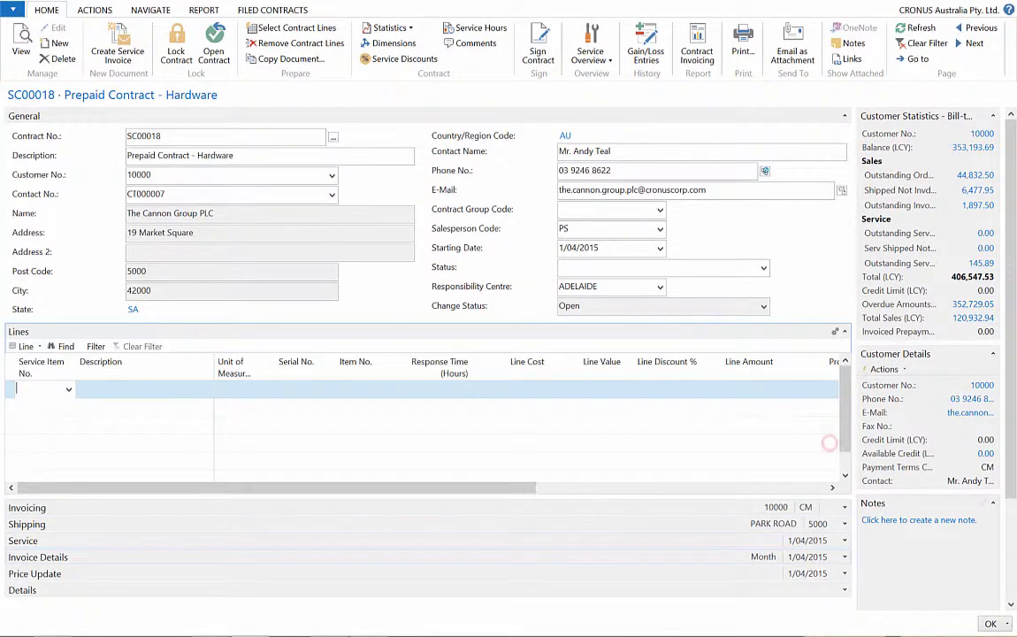
Step: Set the contract's Service Order Type to PREVMAINT in the Service section and collapse that section
{"action": "left_click", "coordinate": [844, 540]}
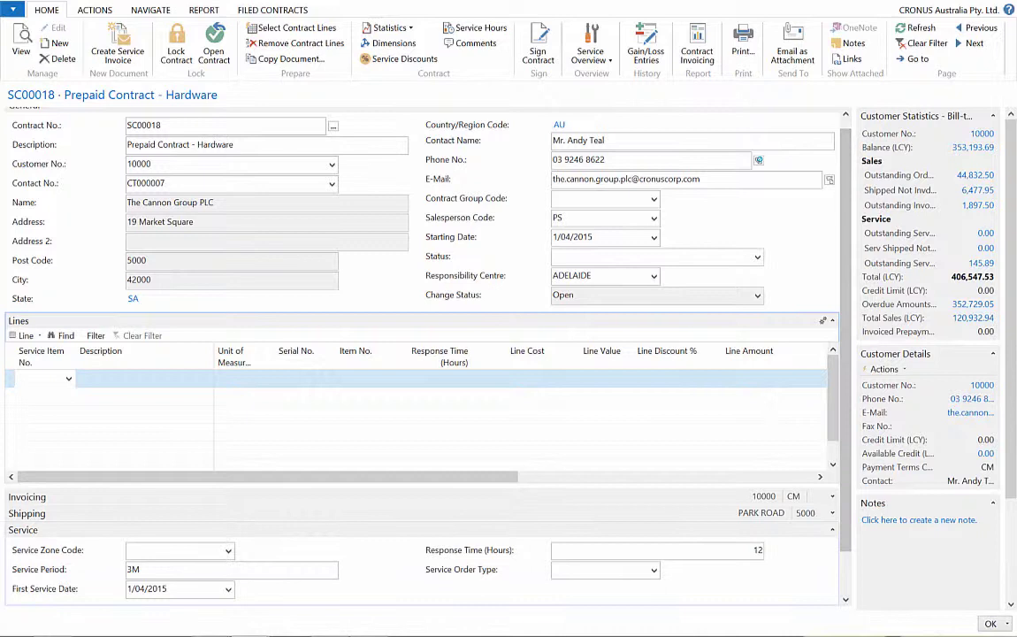
{"action": "left_click", "coordinate": [299, 491]}
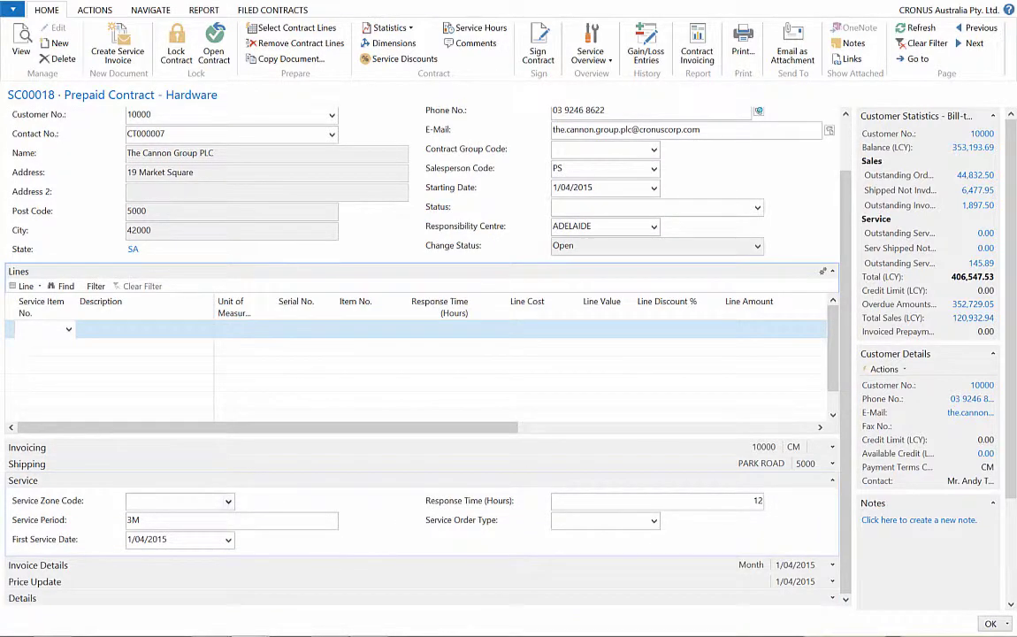
{"action": "left_click", "coordinate": [653, 520]}
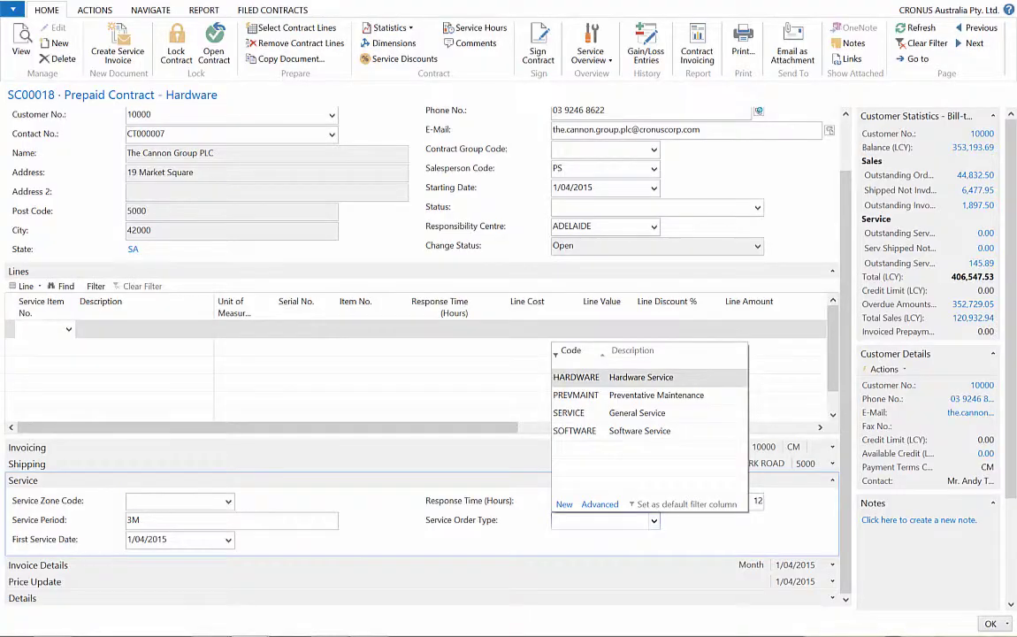
{"action": "left_click", "coordinate": [699, 394]}
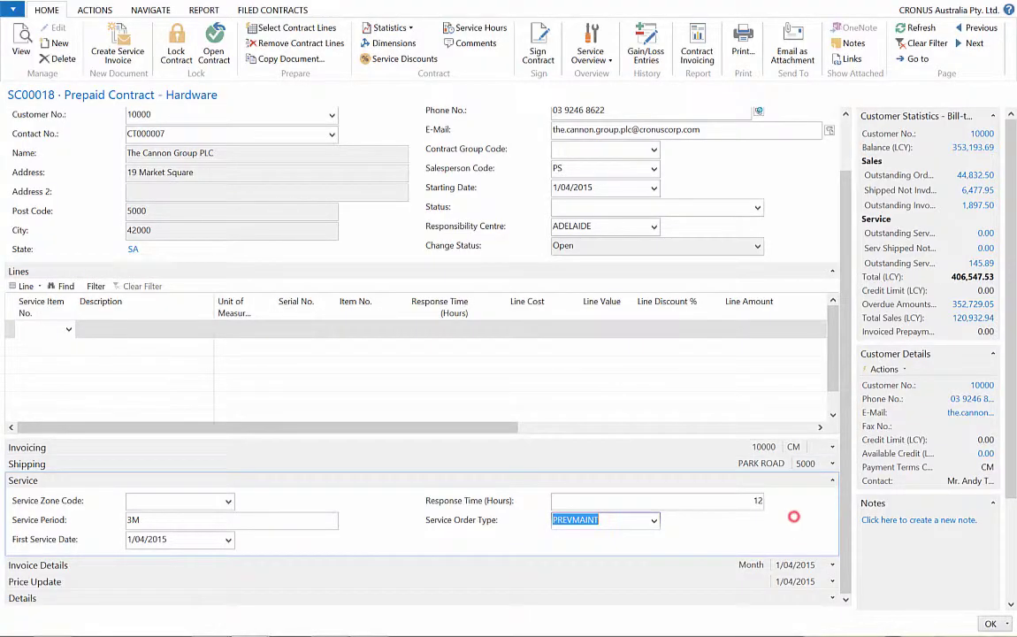
{"action": "left_click", "coordinate": [832, 480]}
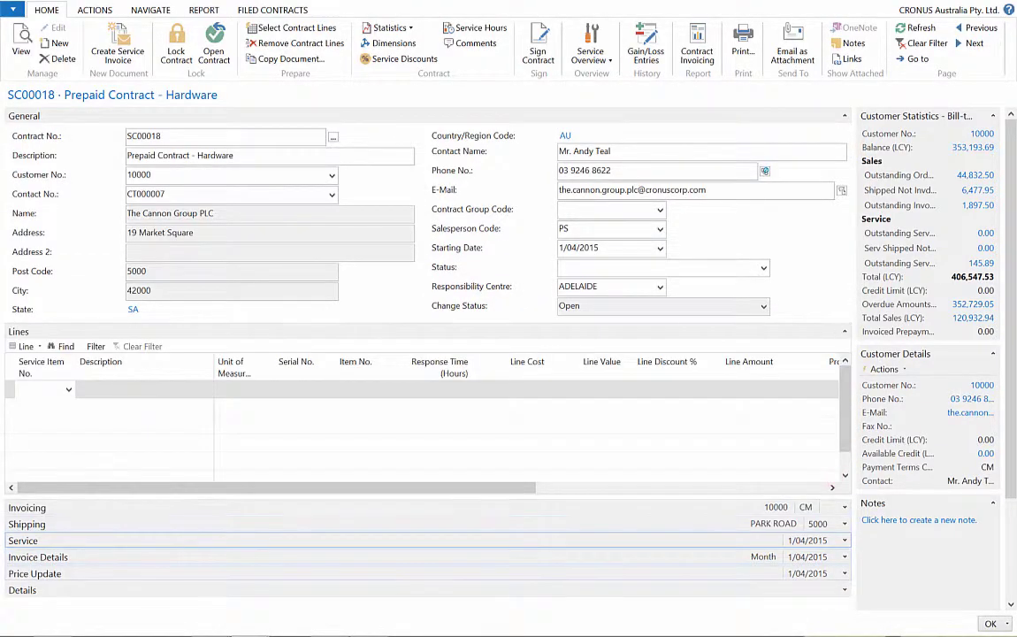
Step: Examine the contract's Invoice Details, Price Update and Details sections, collapsing each one after viewing it
{"action": "left_click", "coordinate": [832, 551]}
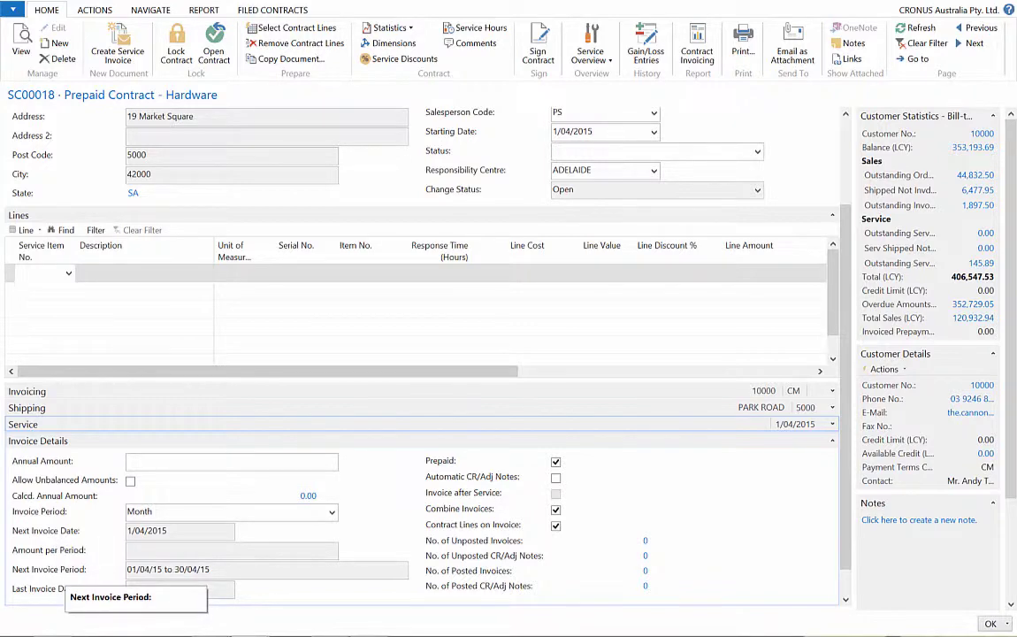
{"action": "left_click", "coordinate": [830, 440]}
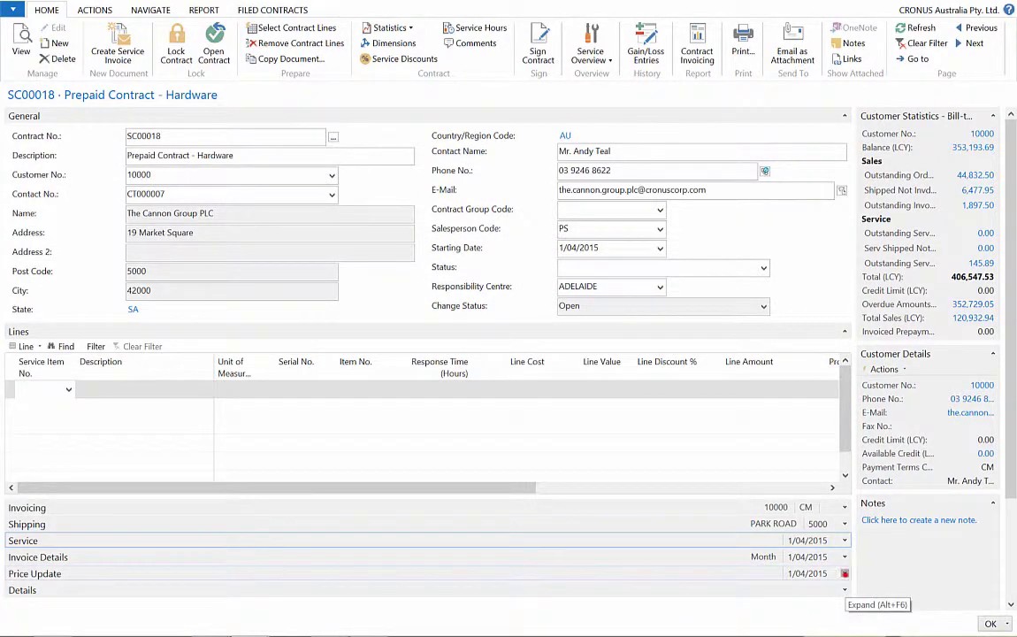
{"action": "left_click", "coordinate": [844, 573]}
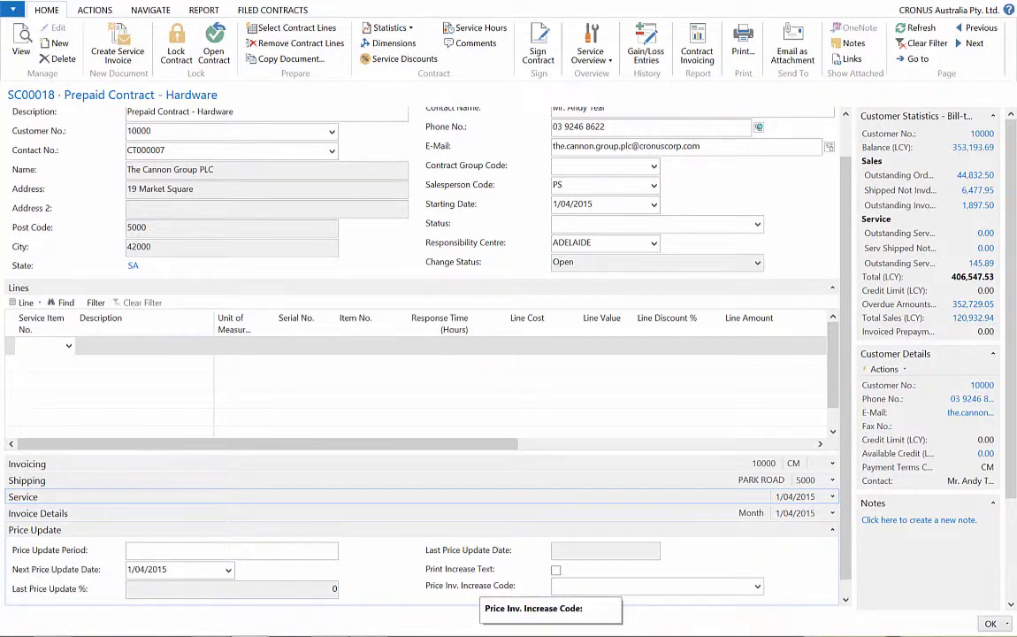
{"action": "left_click", "coordinate": [832, 529]}
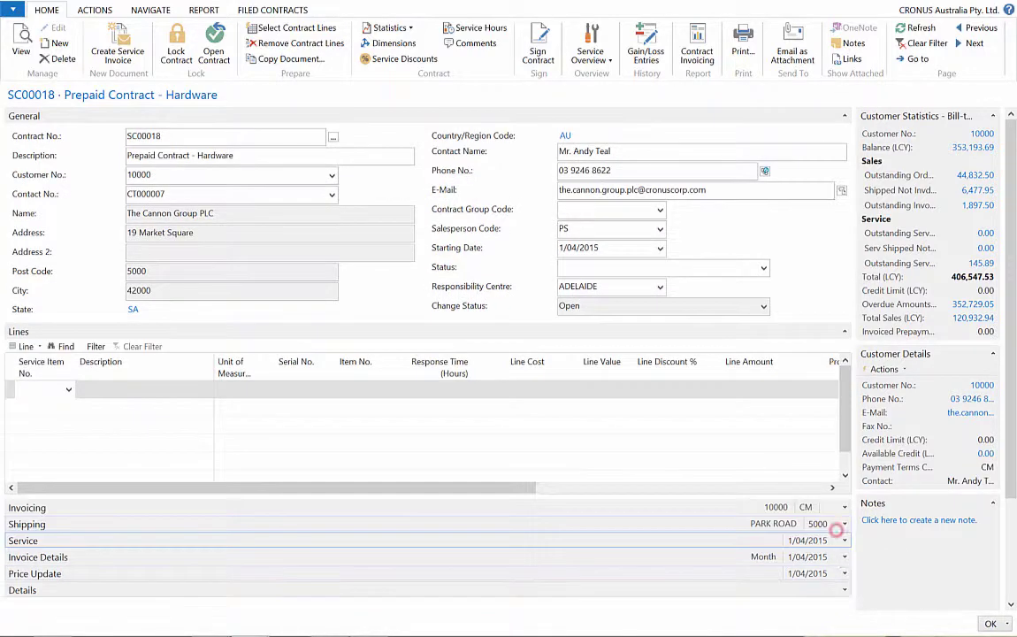
{"action": "left_click", "coordinate": [844, 590]}
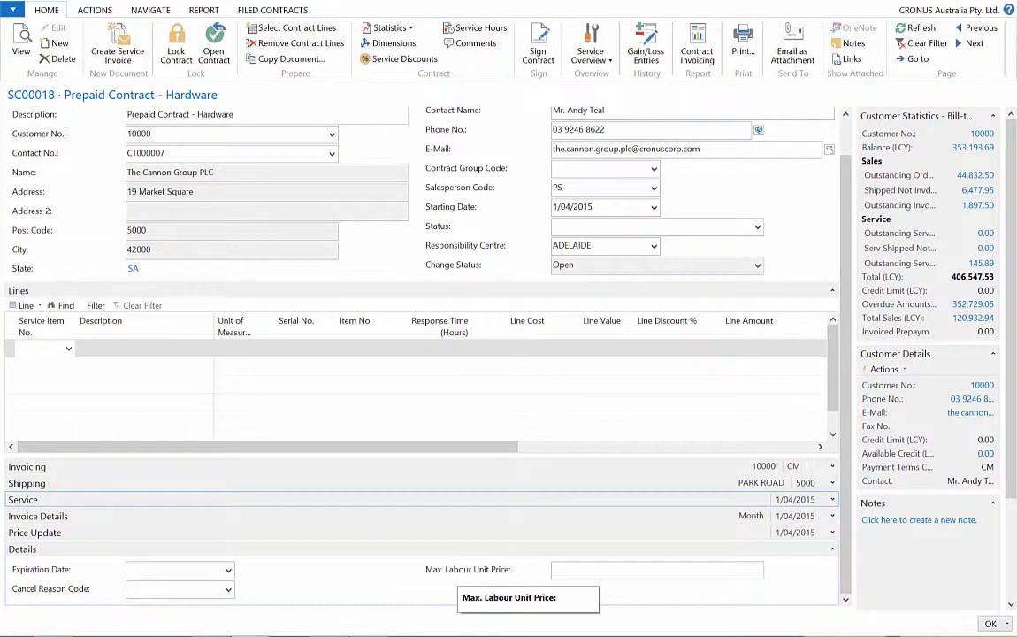
{"action": "left_click", "coordinate": [832, 549]}
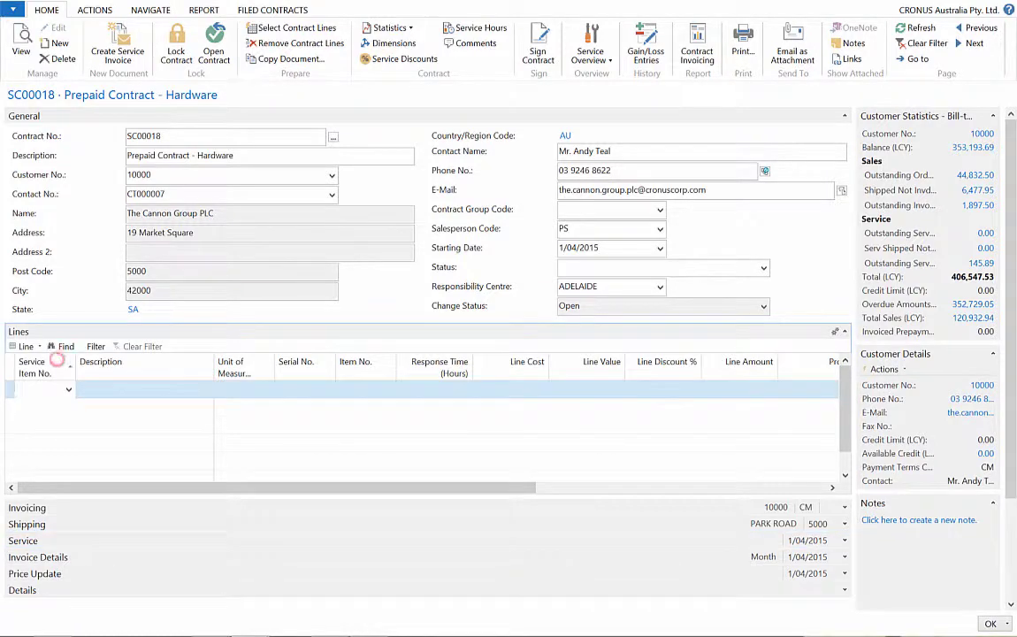
Step: Add two contract lines for service items 250 (Home Theatre Package) and 43 (Warrenty Service)
{"action": "left_click", "coordinate": [67, 388]}
{"action": "left_click", "coordinate": [68, 389]}
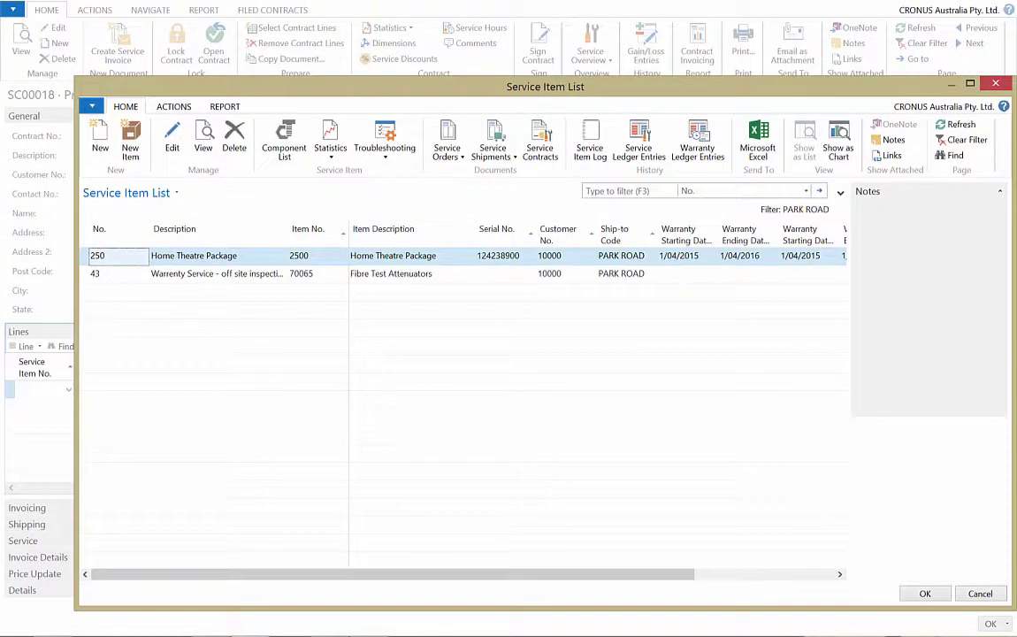
{"action": "double_click", "coordinate": [201, 254]}
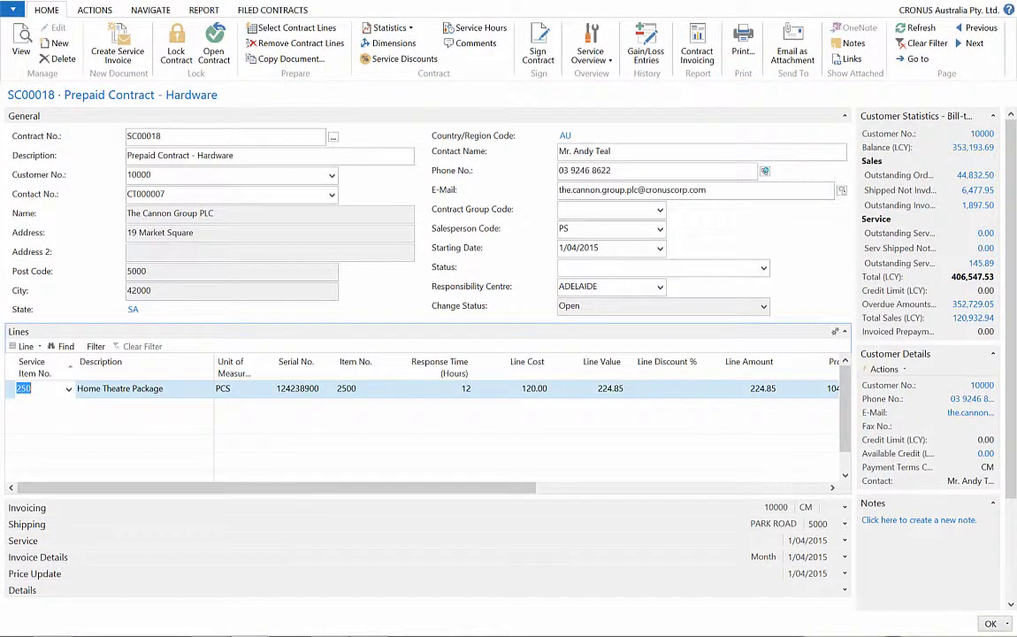
{"action": "key", "text": "Down"}
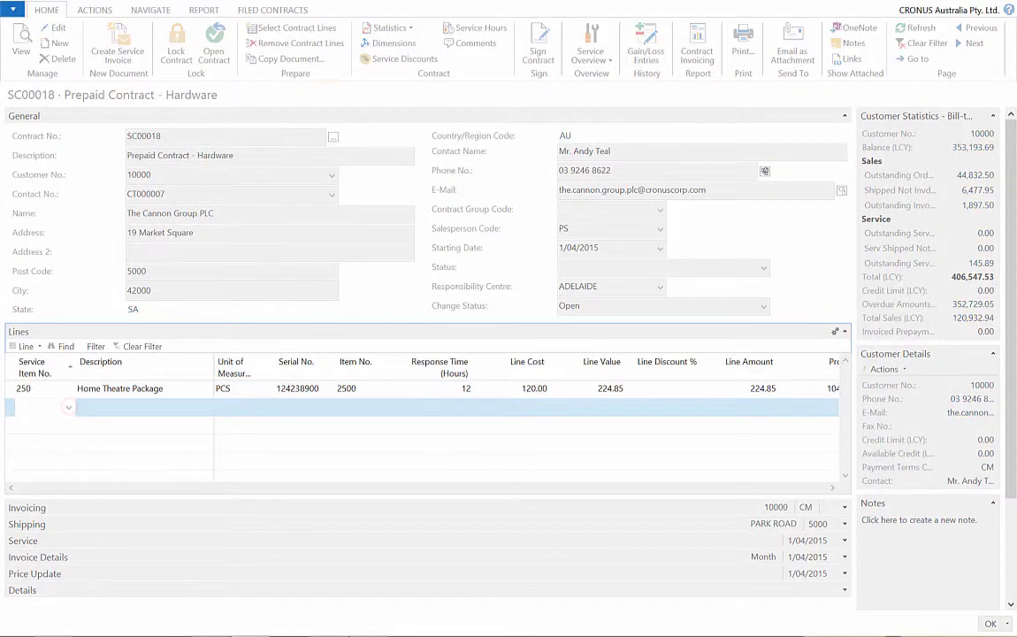
{"action": "key", "text": "F4"}
{"action": "double_click", "coordinate": [213, 274]}
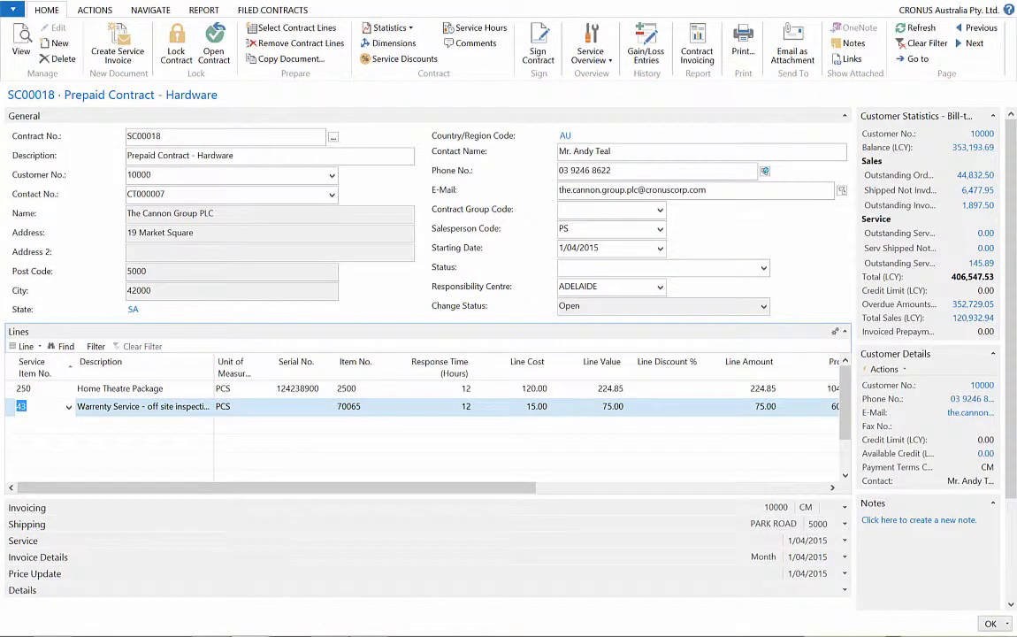
Step: Add a contract line for item 2500 (Home Theatre Package) without a service item number, finding the item by "hom"
{"action": "left_click", "coordinate": [382, 423]}
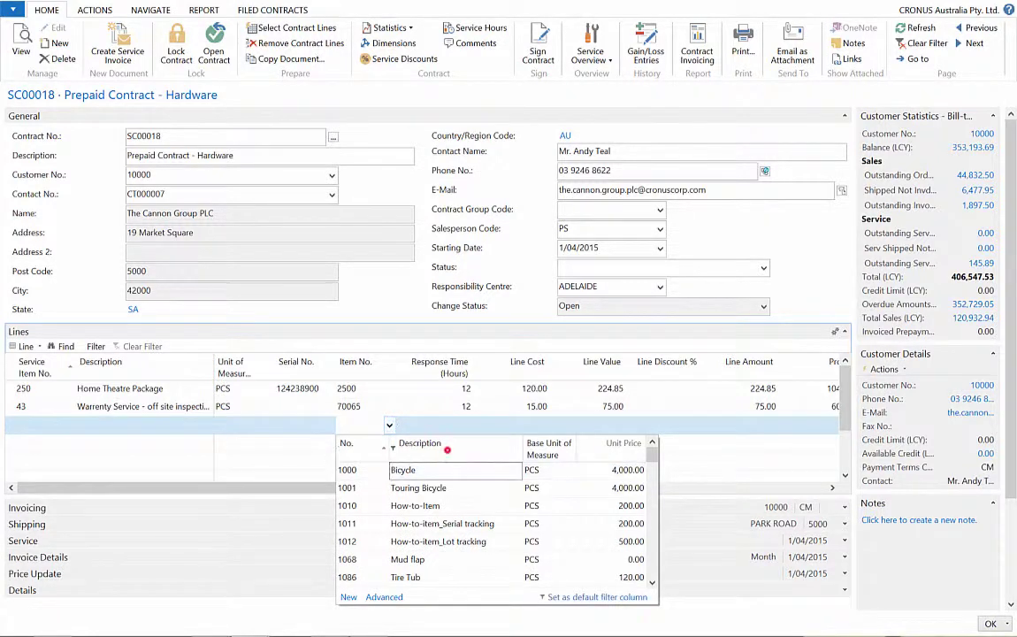
{"action": "type", "text": "hom"}
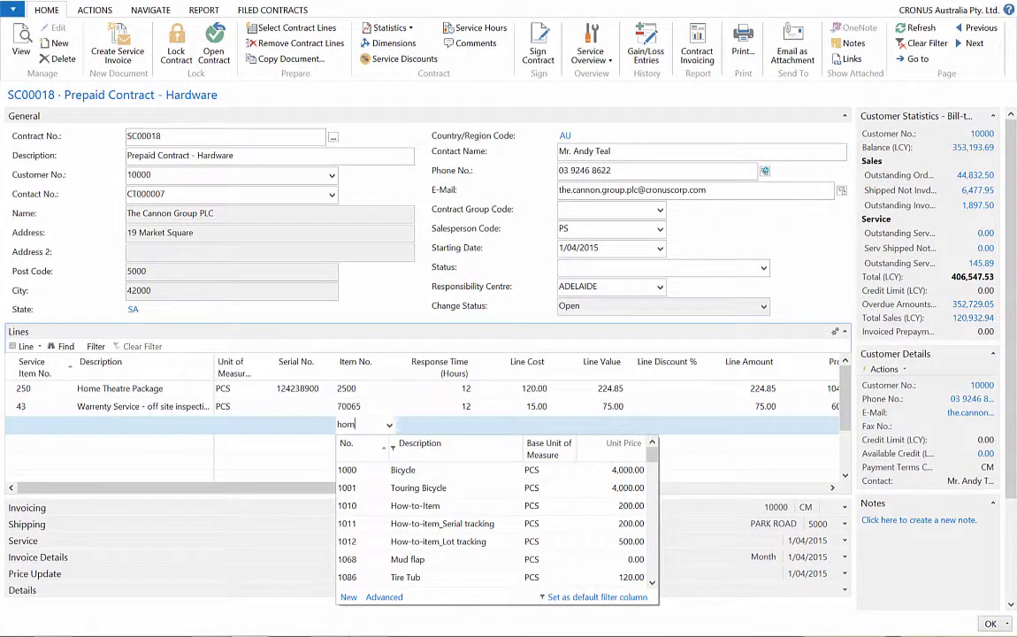
{"action": "key", "text": "Return"}
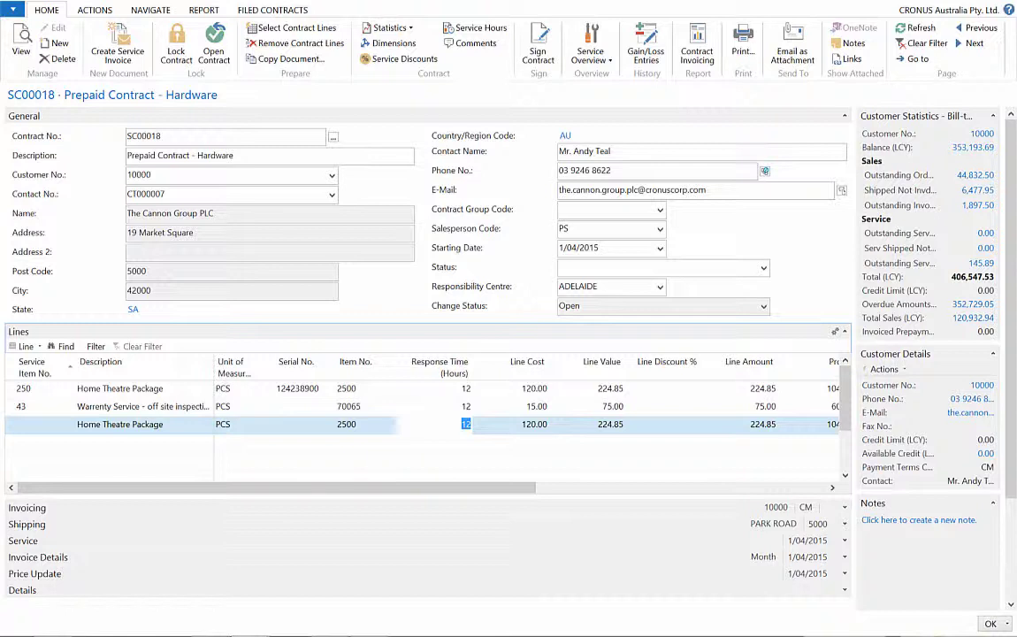
Step: Delete the Warrenty Service line for service item 43 from the contract lines
{"action": "left_click", "coordinate": [38, 405]}
{"action": "right_click", "coordinate": [37, 406]}
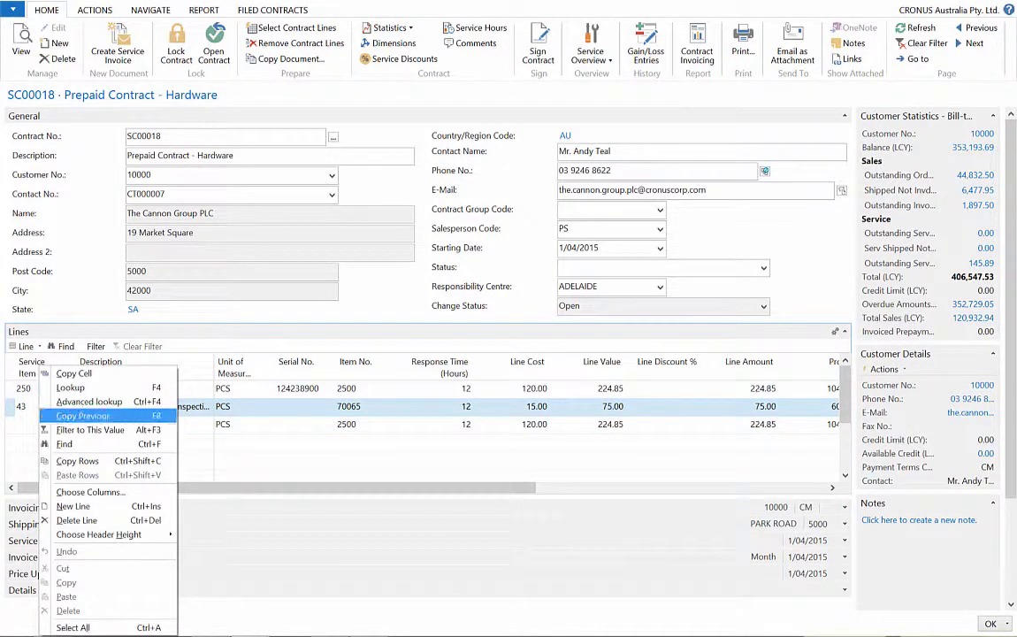
{"action": "left_click", "coordinate": [76, 520]}
{"action": "left_click", "coordinate": [538, 327]}
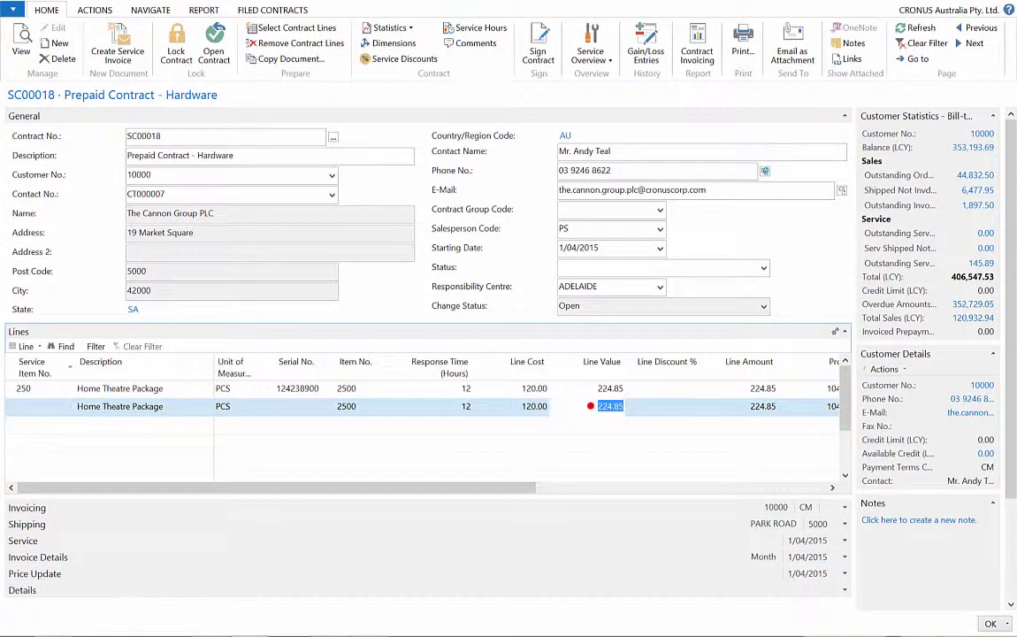
Step: Set the Line Value of the Home Theatre Package line without a service item number to 300, and refresh the amounts in Invoice Details
{"action": "type", "text": "300"}
{"action": "key", "text": "Tab"}
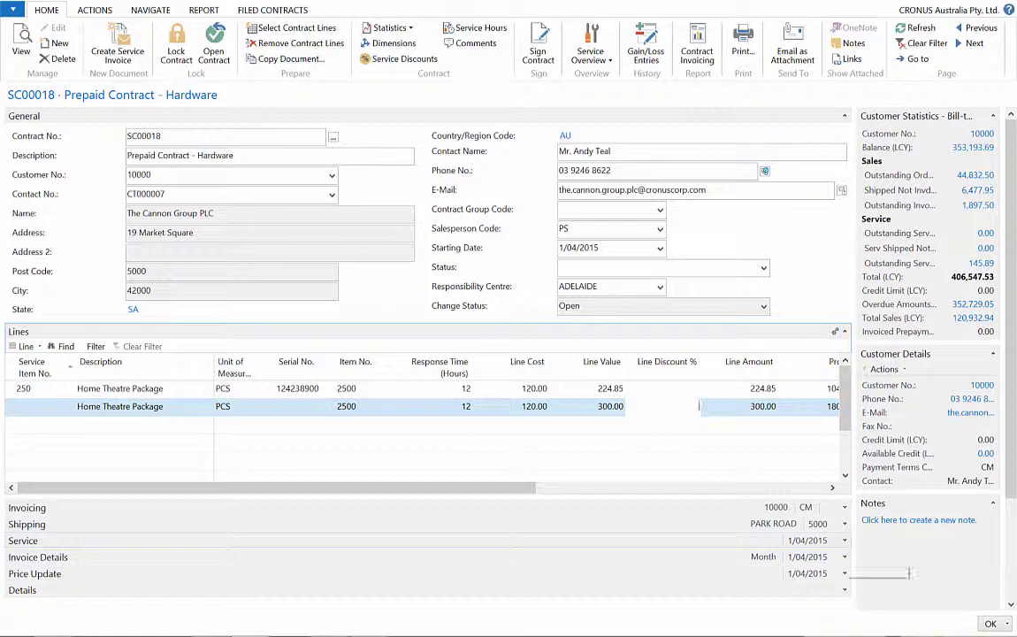
{"action": "left_click", "coordinate": [844, 557]}
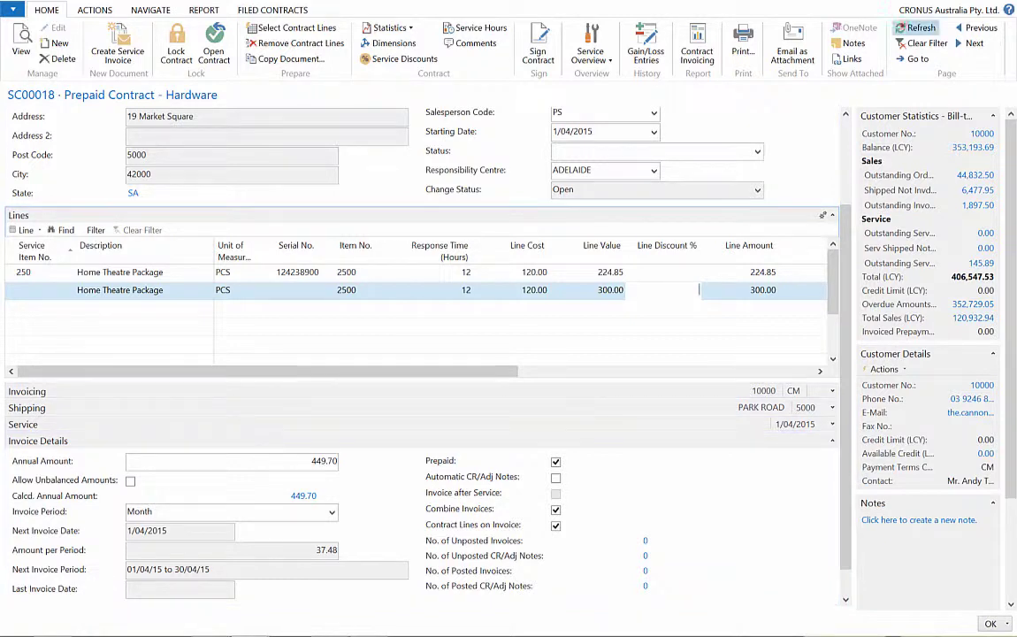
{"action": "left_click", "coordinate": [916, 28]}
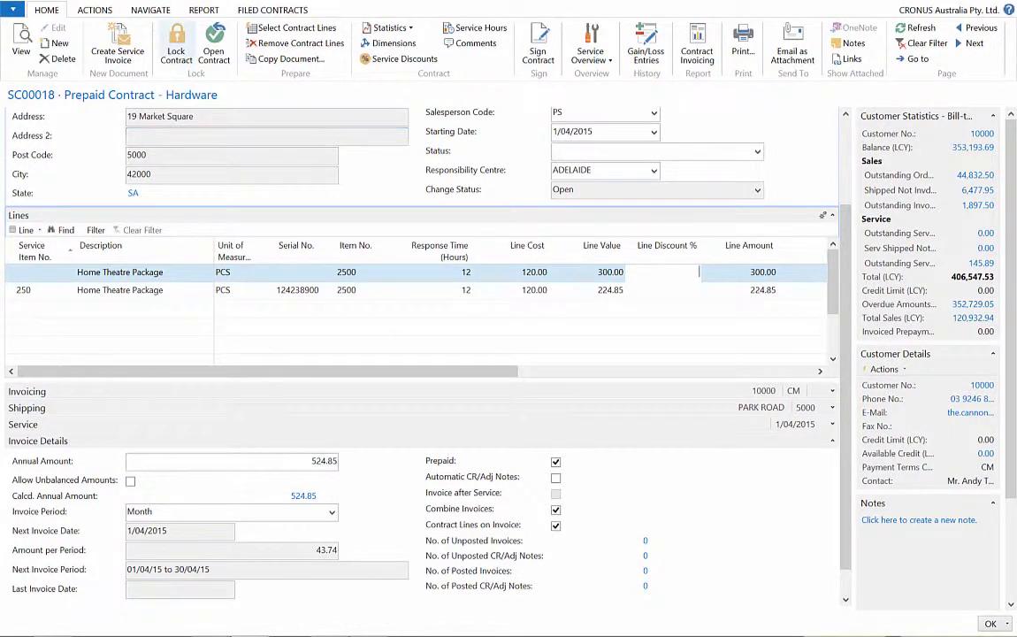
Step: Lock the contract and sign it, converting the contract quote into a contract
{"action": "left_click", "coordinate": [175, 49]}
{"action": "left_click", "coordinate": [537, 49]}
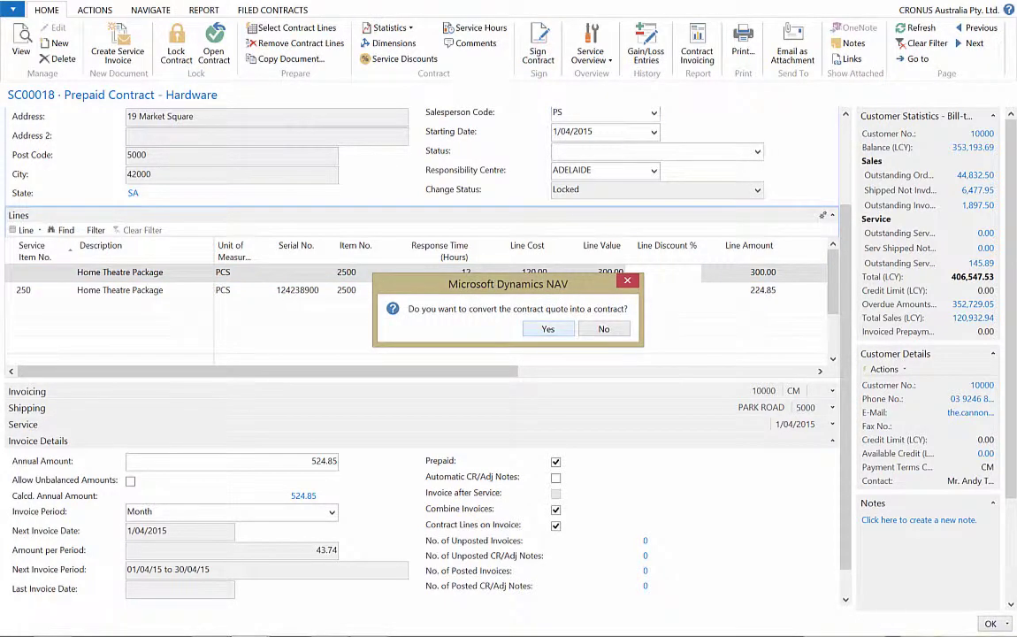
{"action": "left_click", "coordinate": [548, 329]}
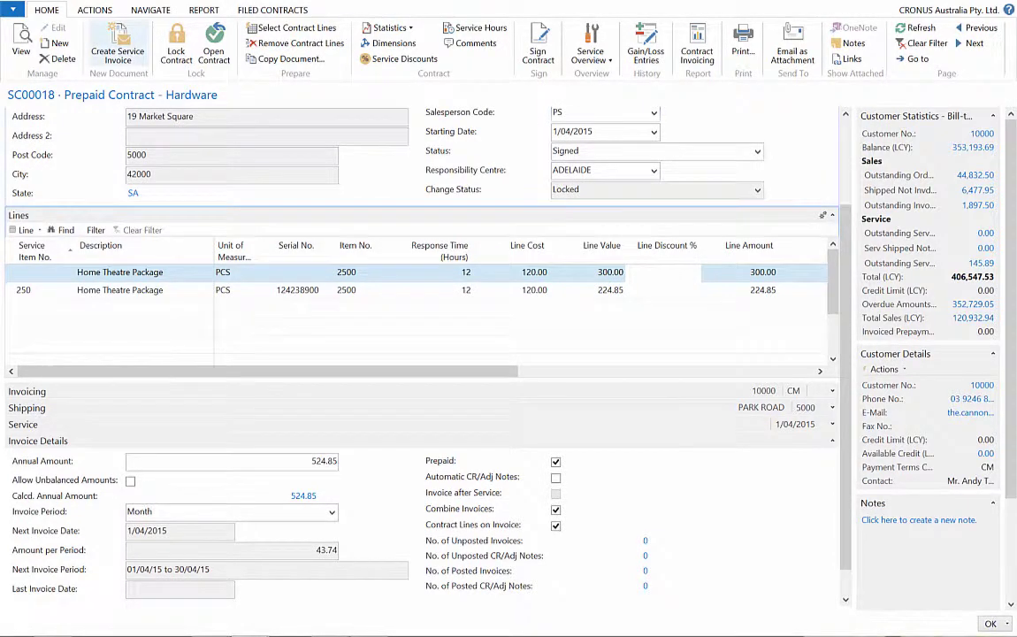
Step: Create a service invoice for the signed contract and close the contract
{"action": "left_click", "coordinate": [114, 45]}
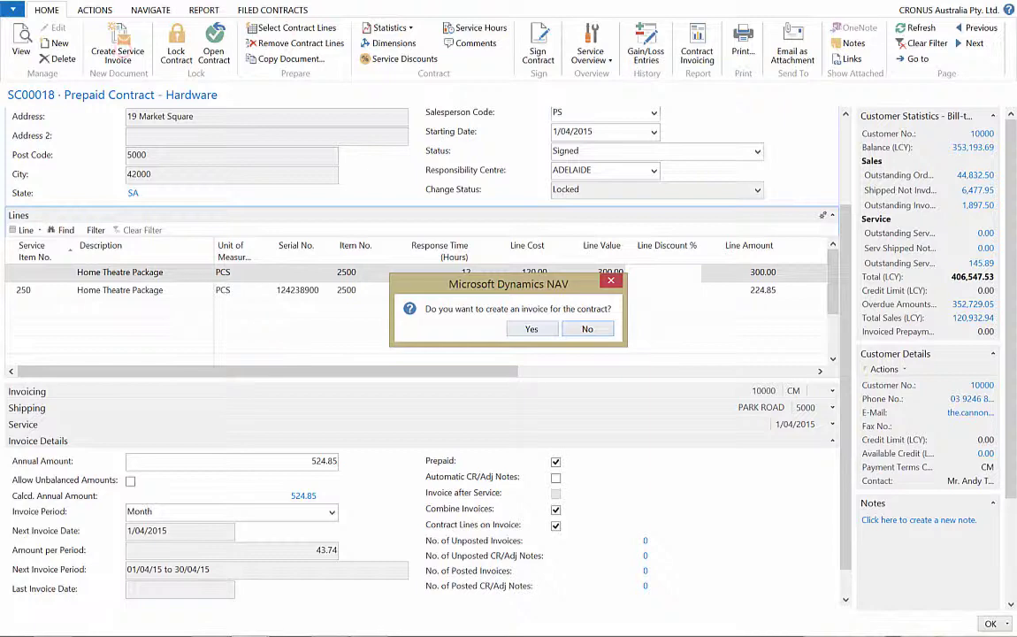
{"action": "left_click", "coordinate": [536, 329]}
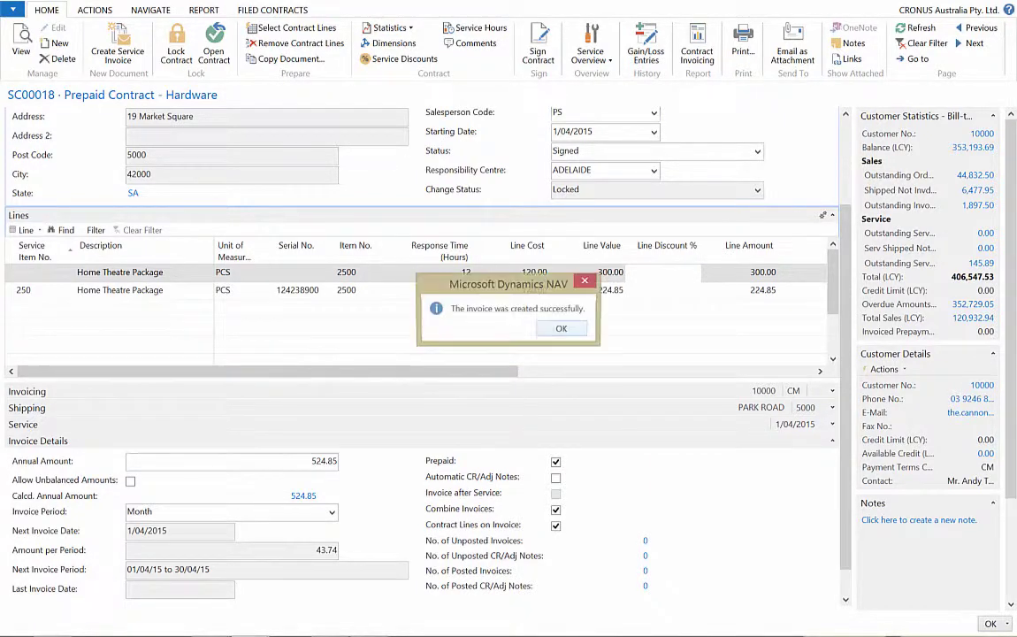
{"action": "left_click", "coordinate": [559, 328]}
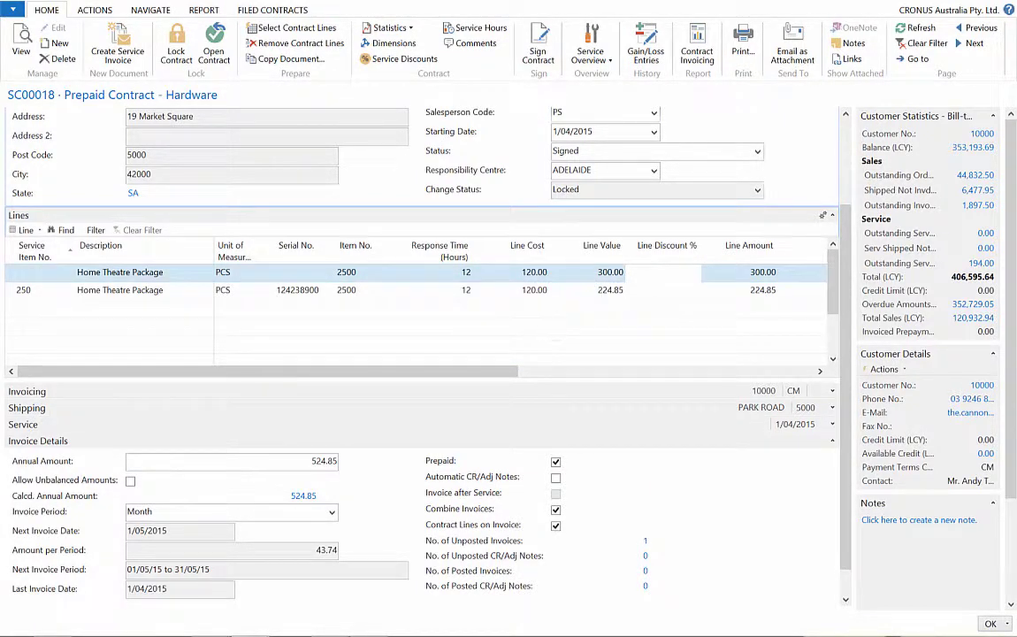
{"action": "key", "text": "Escape"}
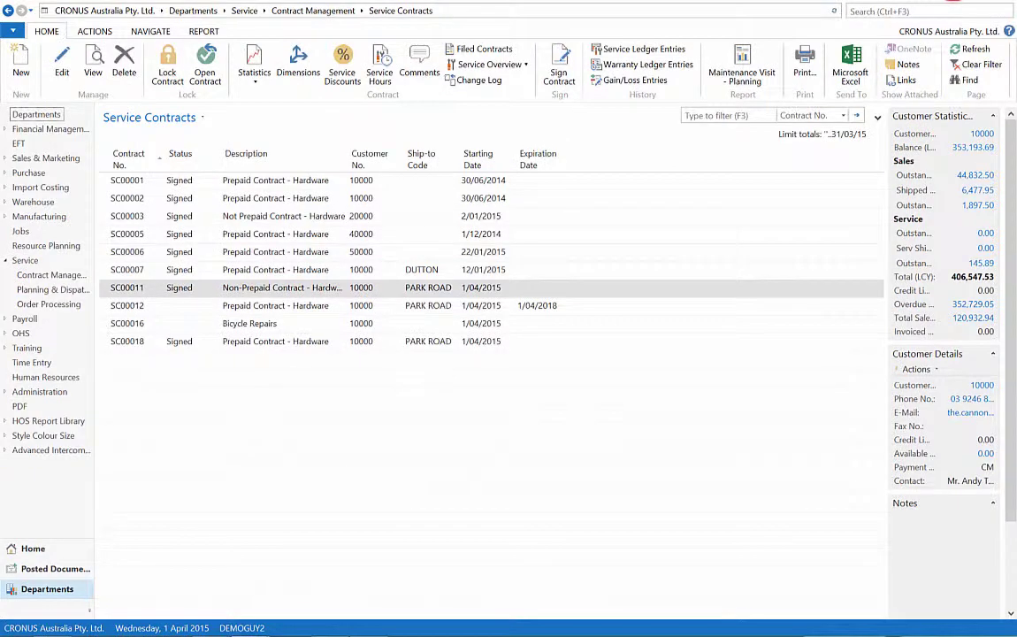
Step: Find the Service Invoices list and open the 1/04/2015 invoice for The Cannon Group PLC with ship-to PARK ROAD, maximizing its window
{"action": "left_click", "coordinate": [871, 8]}
{"action": "type", "text": "service invoic"}
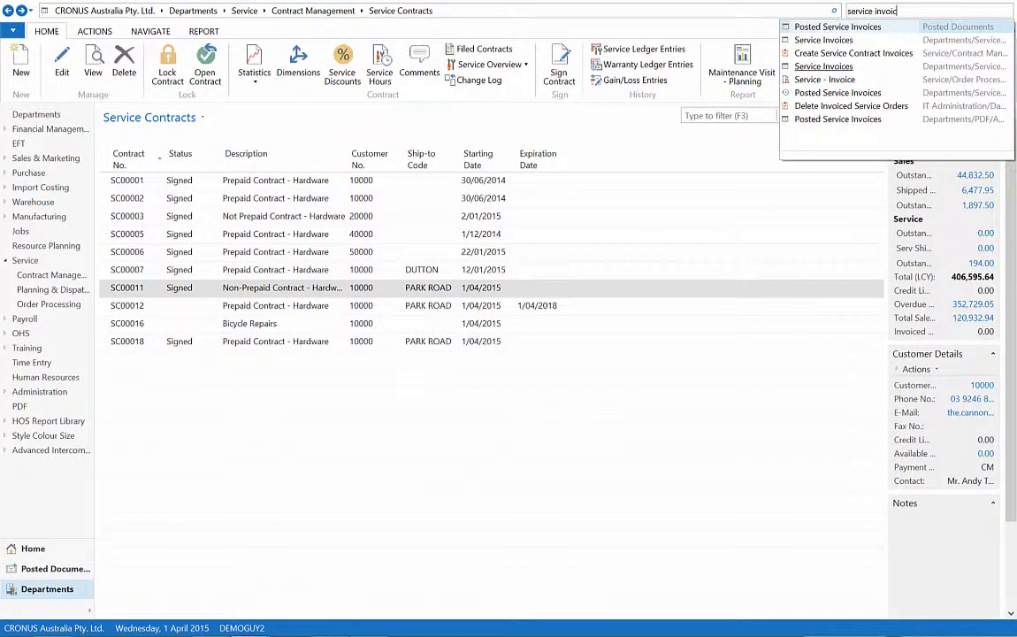
{"action": "left_click", "coordinate": [823, 66]}
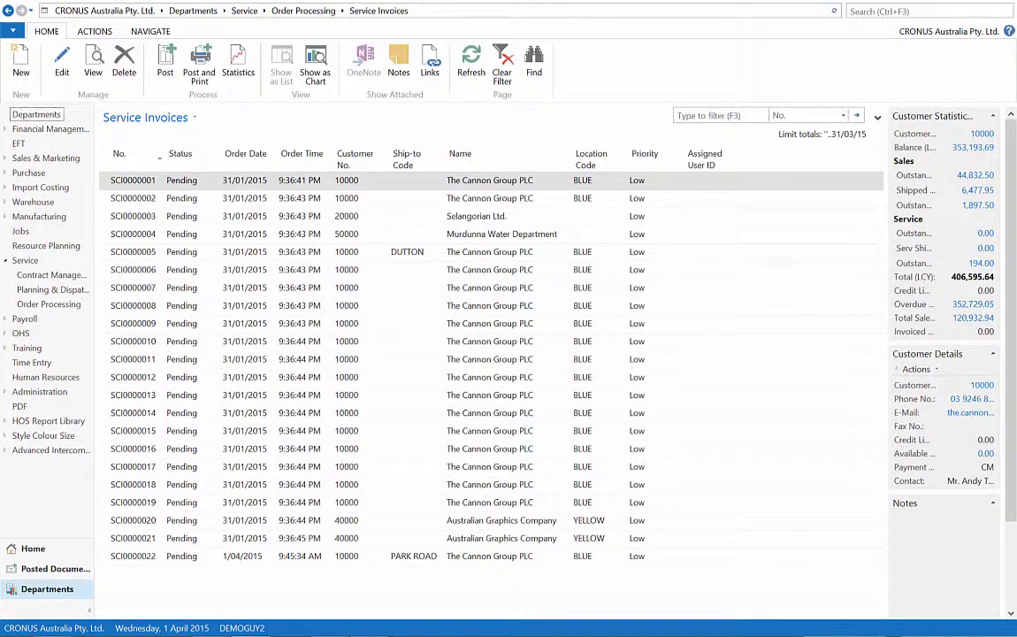
{"action": "double_click", "coordinate": [212, 556]}
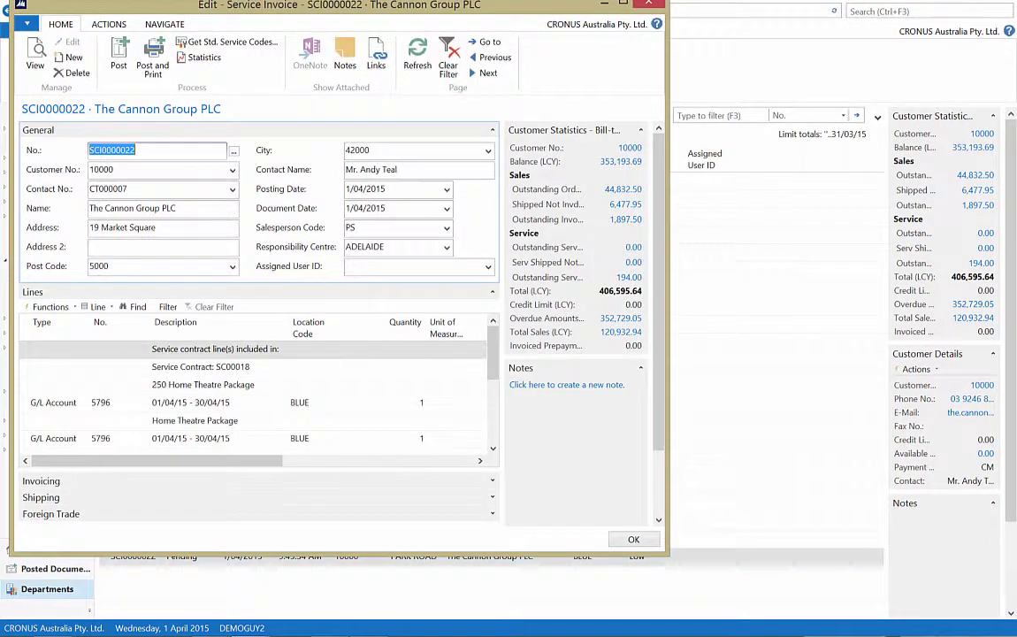
{"action": "left_click", "coordinate": [622, 4]}
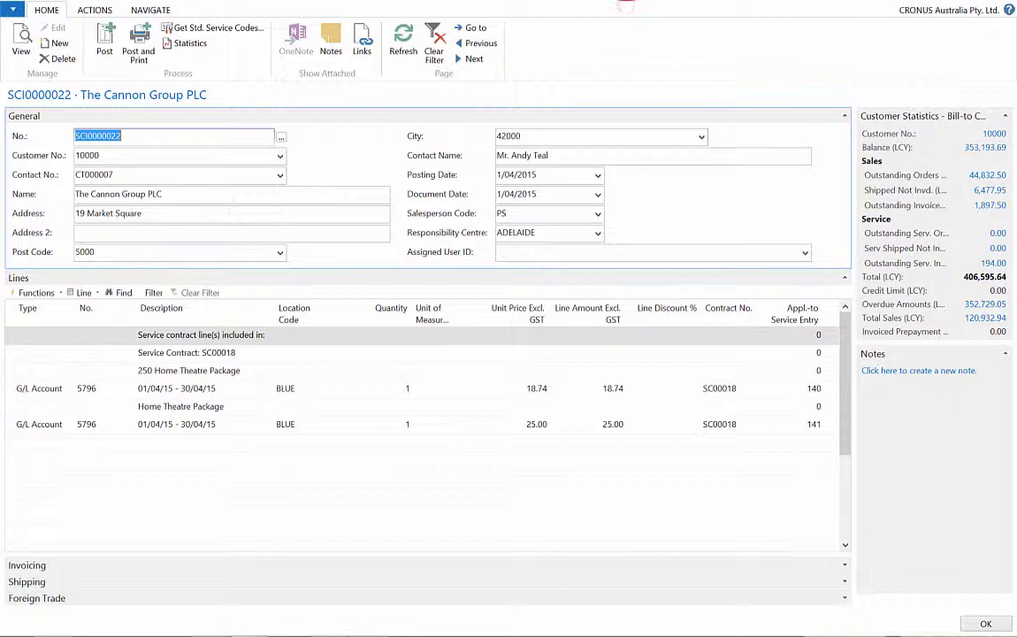